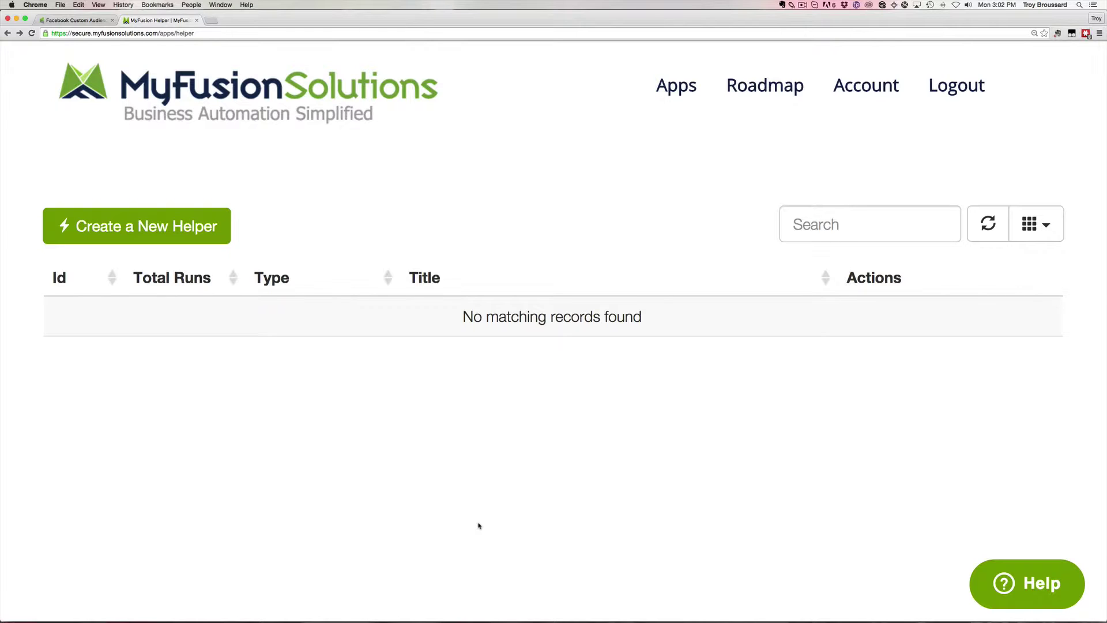
# Create a Facebook Custom Audiences helper named 'FB Custom Audience Demo' and load its configuration.
pyautogui.click(196, 237)
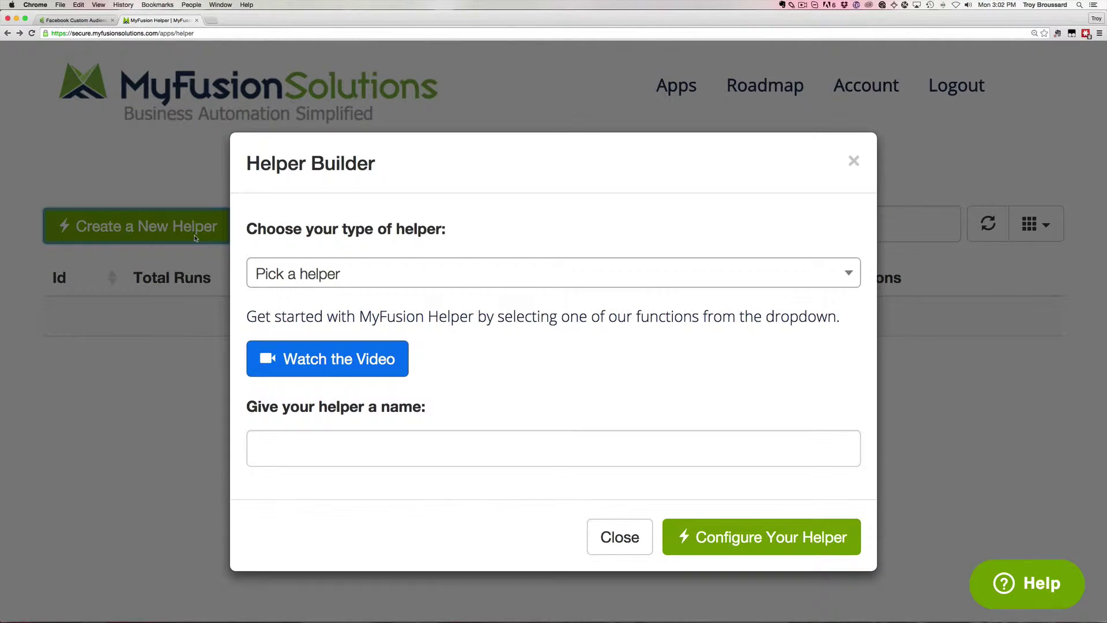
pyautogui.click(332, 277)
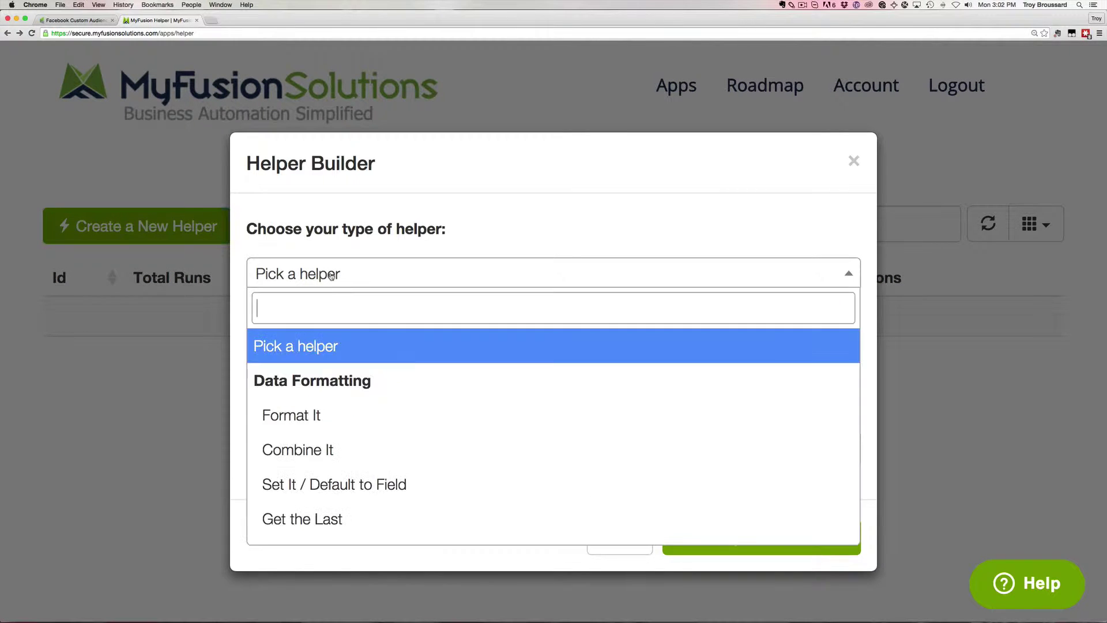
pyautogui.write('fac')
pyautogui.click(368, 385)
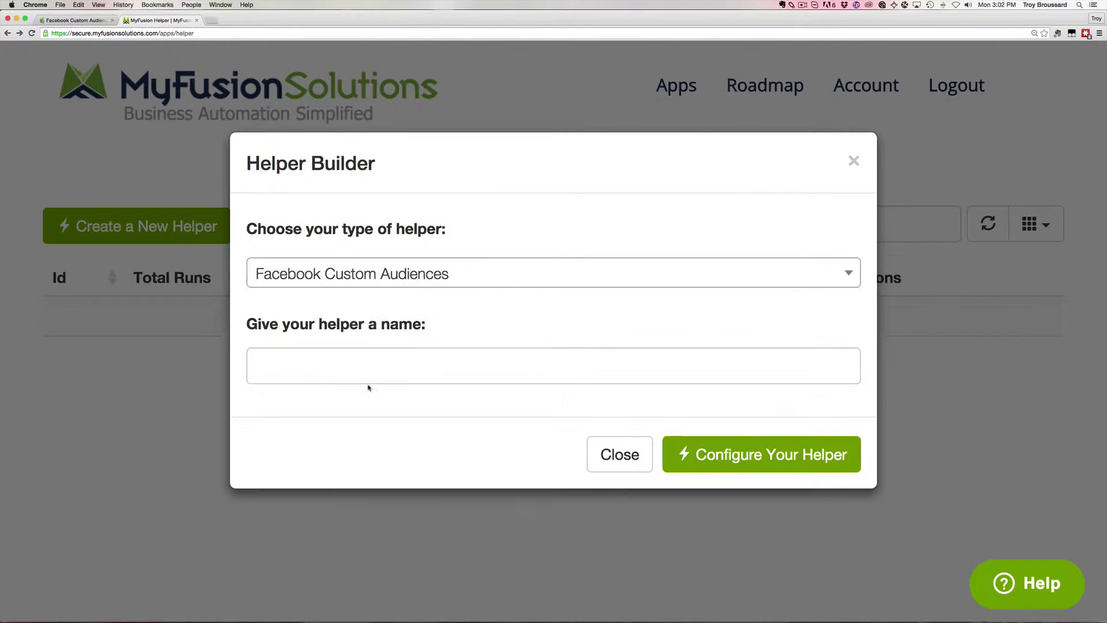
pyautogui.click(426, 365)
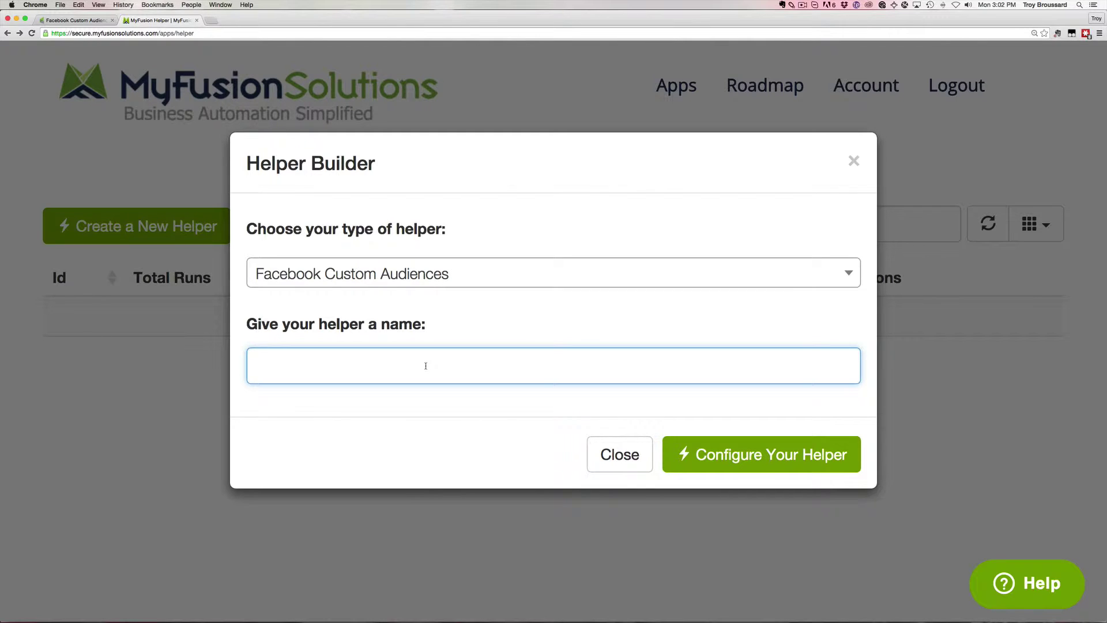
pyautogui.write('FB Custom ')
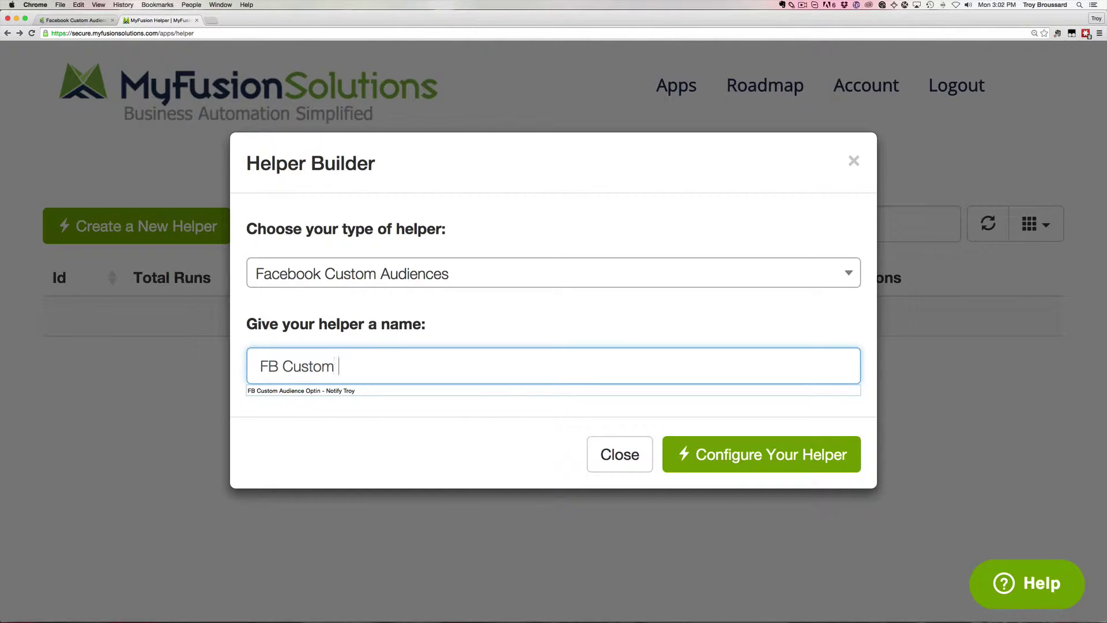
pyautogui.write('Audience Demo')
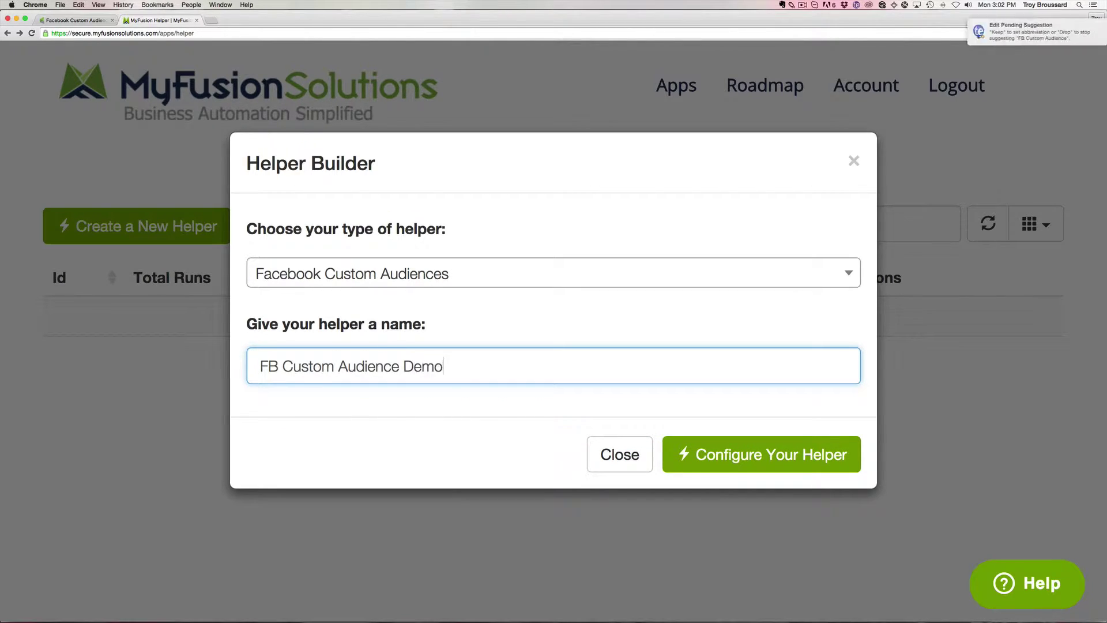
pyautogui.click(753, 453)
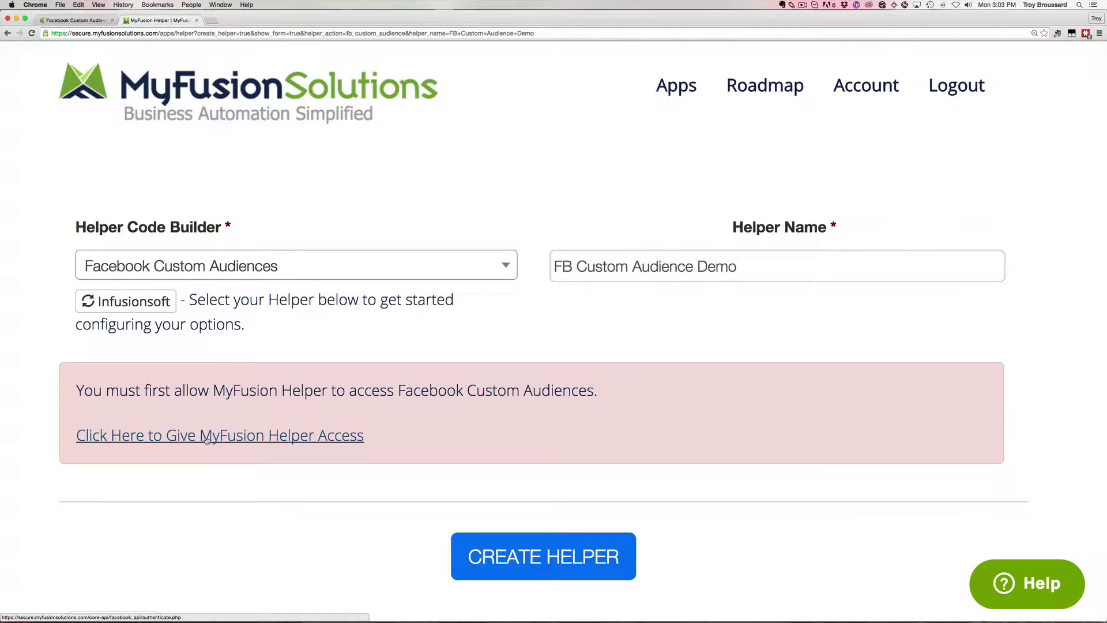
# Grant MyFusion Helper Facebook access, sharing the public profile and permission to manage ads.
pyautogui.click(241, 437)
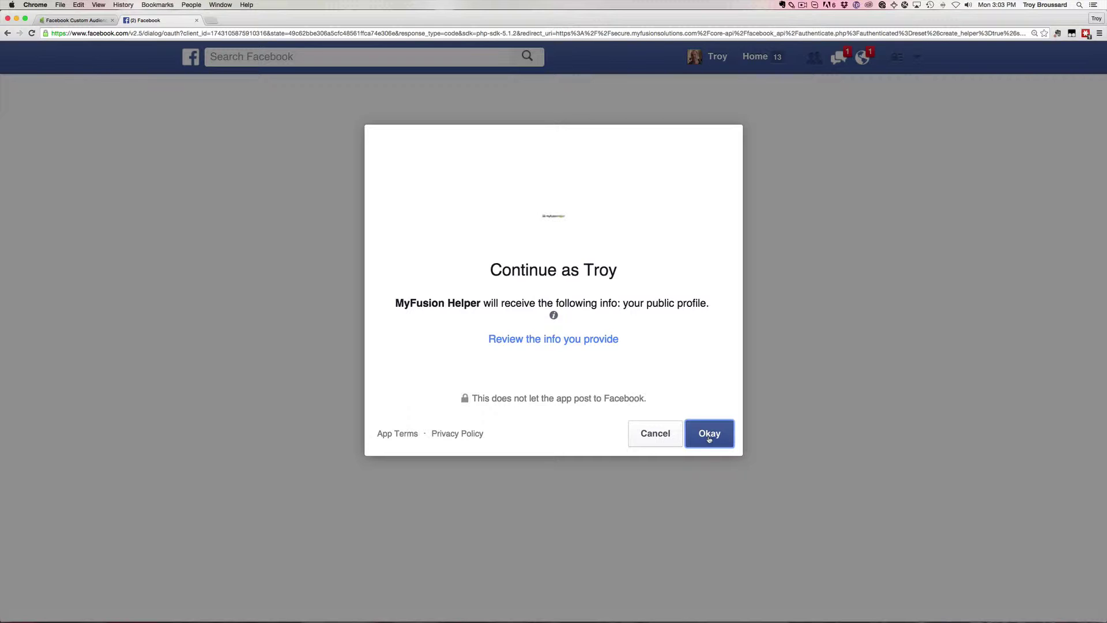
pyautogui.click(602, 345)
pyautogui.click(715, 432)
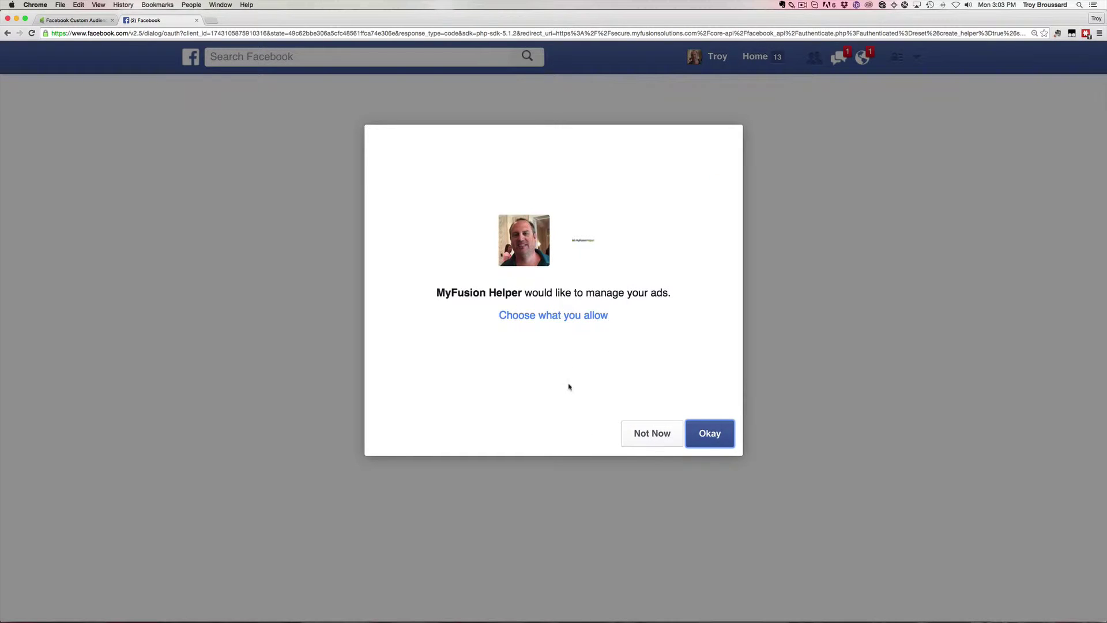
pyautogui.click(556, 321)
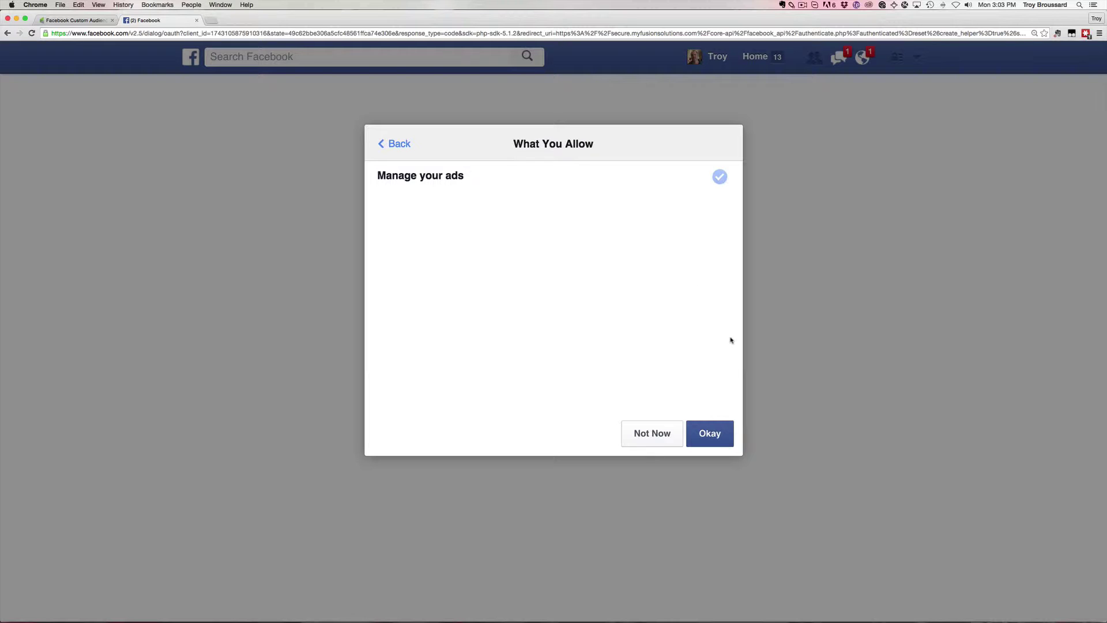
pyautogui.click(710, 434)
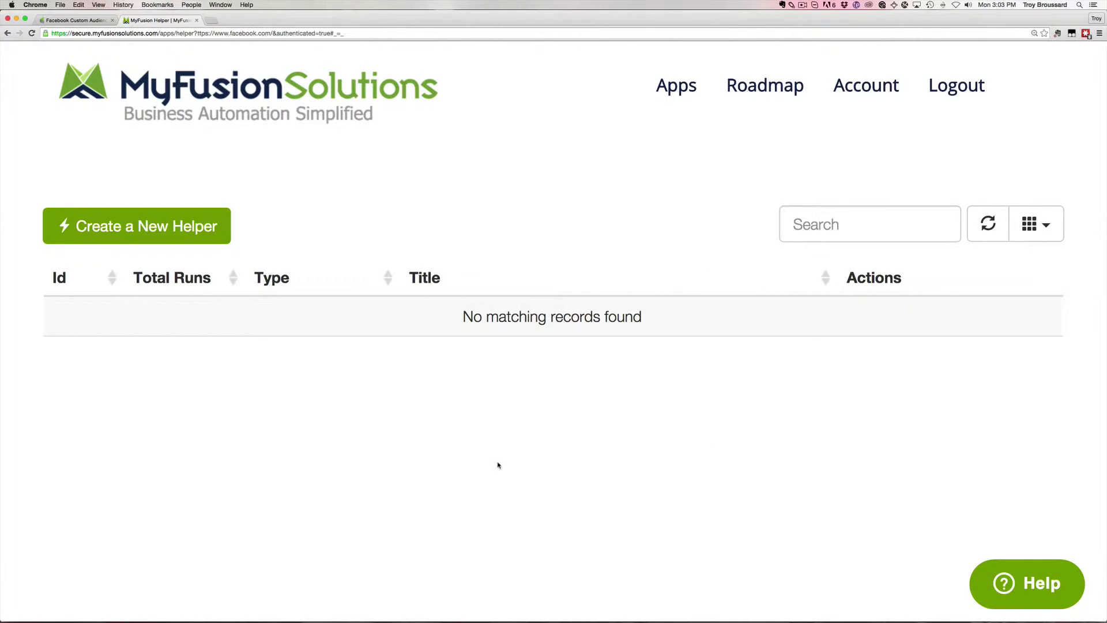
# Rebuild the Facebook Custom Audiences helper 'FB Custom Audience Demo' and load its add/remove options.
pyautogui.click(157, 231)
pyautogui.click(345, 280)
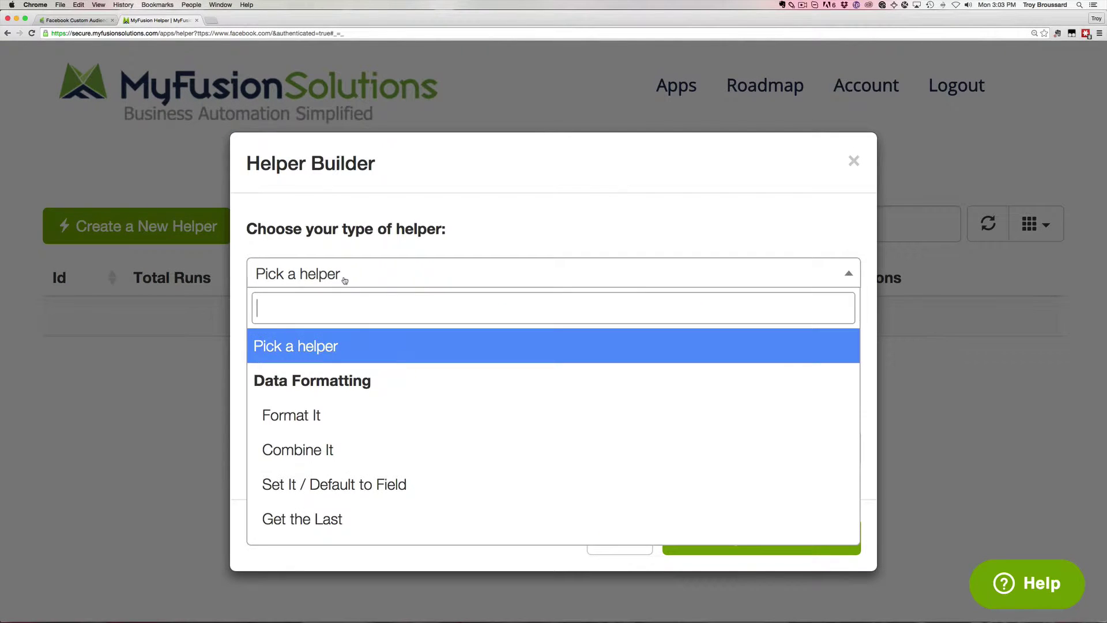
pyautogui.write('face')
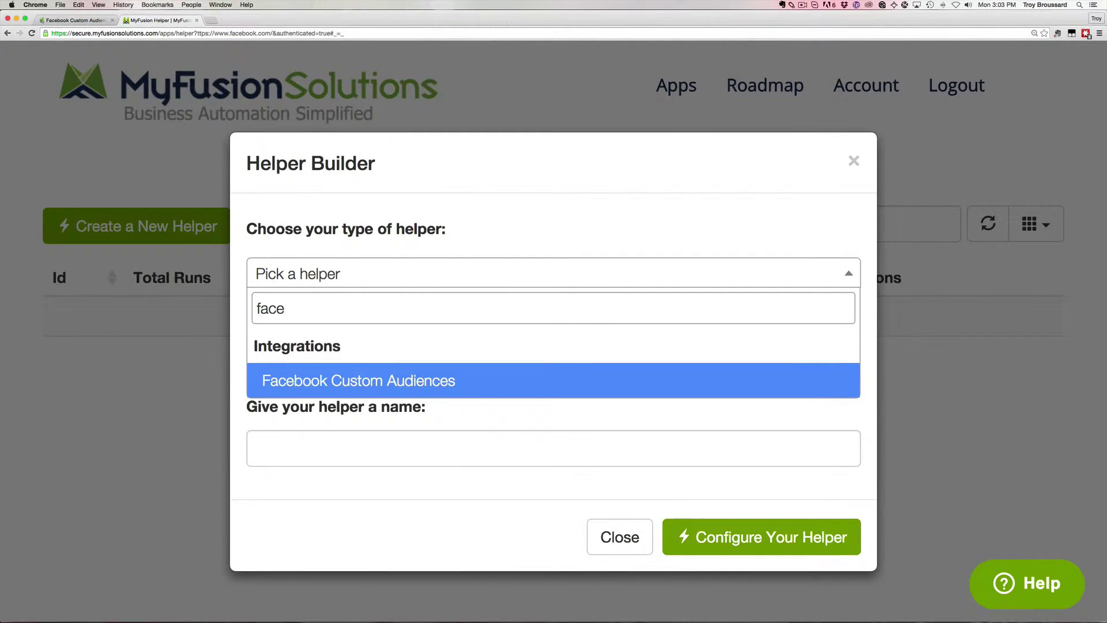
pyautogui.click(379, 380)
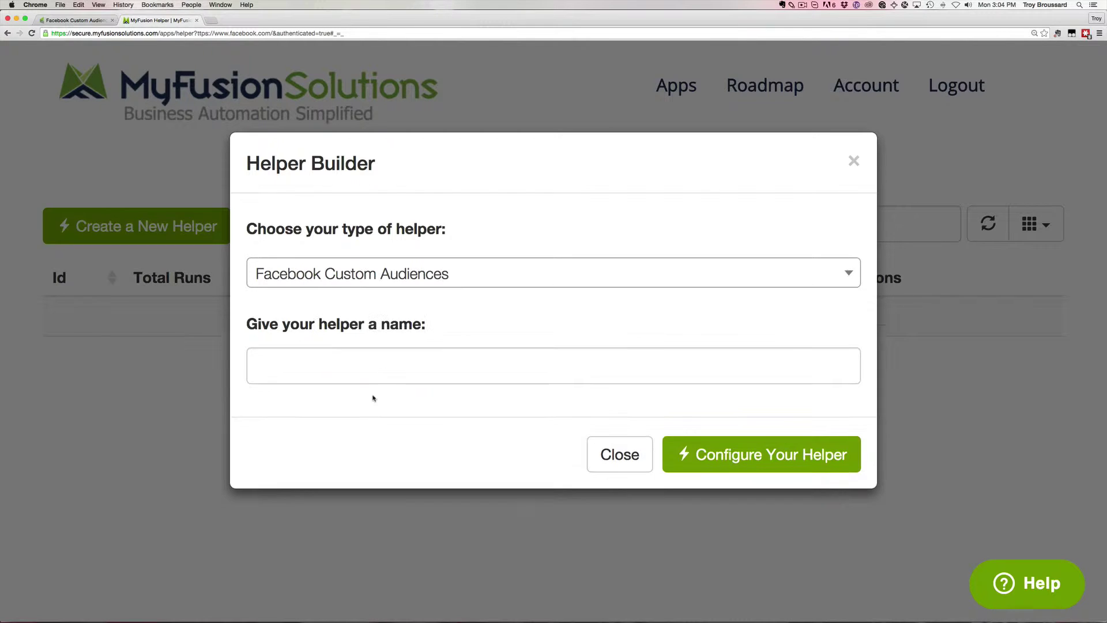
pyautogui.click(403, 364)
pyautogui.write('FB Custom Audience Demo')
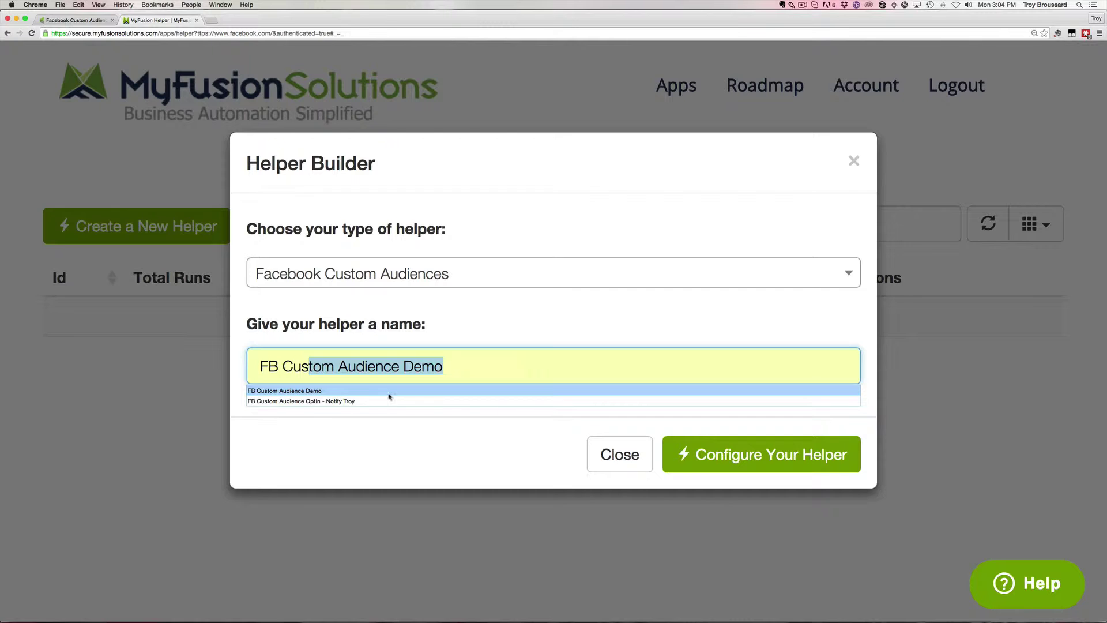
pyautogui.click(391, 392)
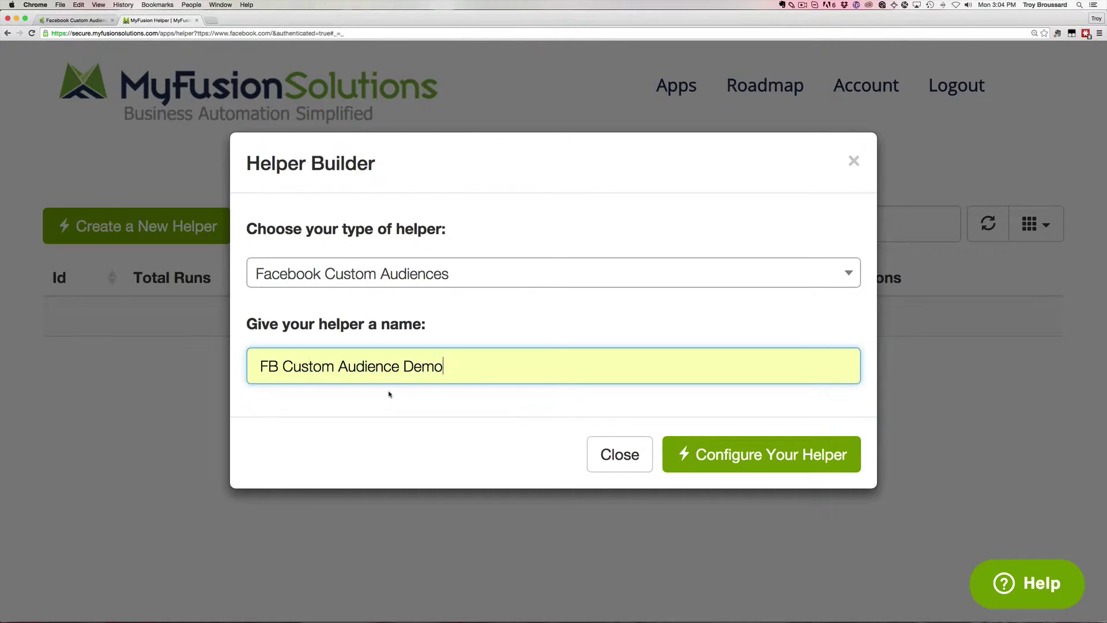
pyautogui.click(788, 453)
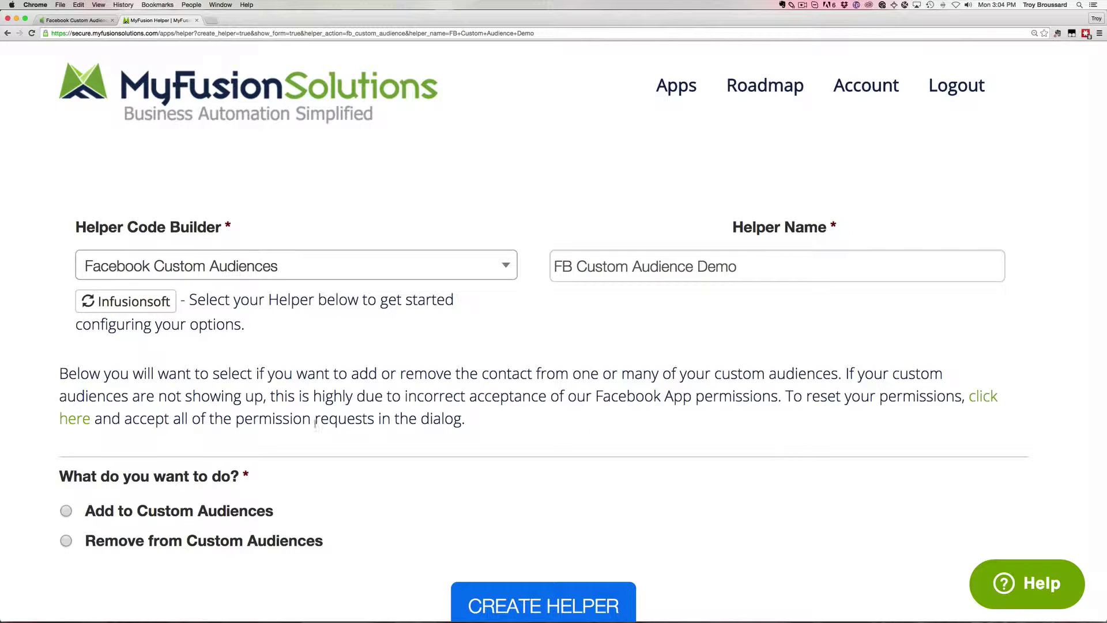
pyautogui.moveTo(60, 373); pyautogui.dragTo(470, 423)
pyautogui.click(471, 423)
pyautogui.scroll(-5, 697, 424)
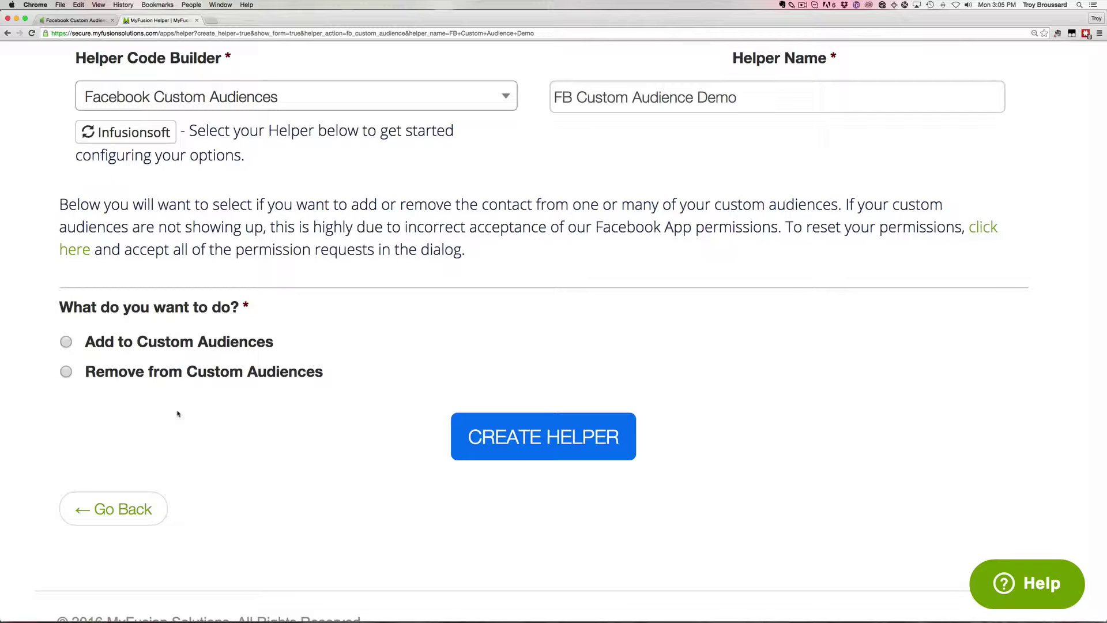
# Set the helper action to Add to Custom Audiences after browsing the audience list.
pyautogui.click(105, 343)
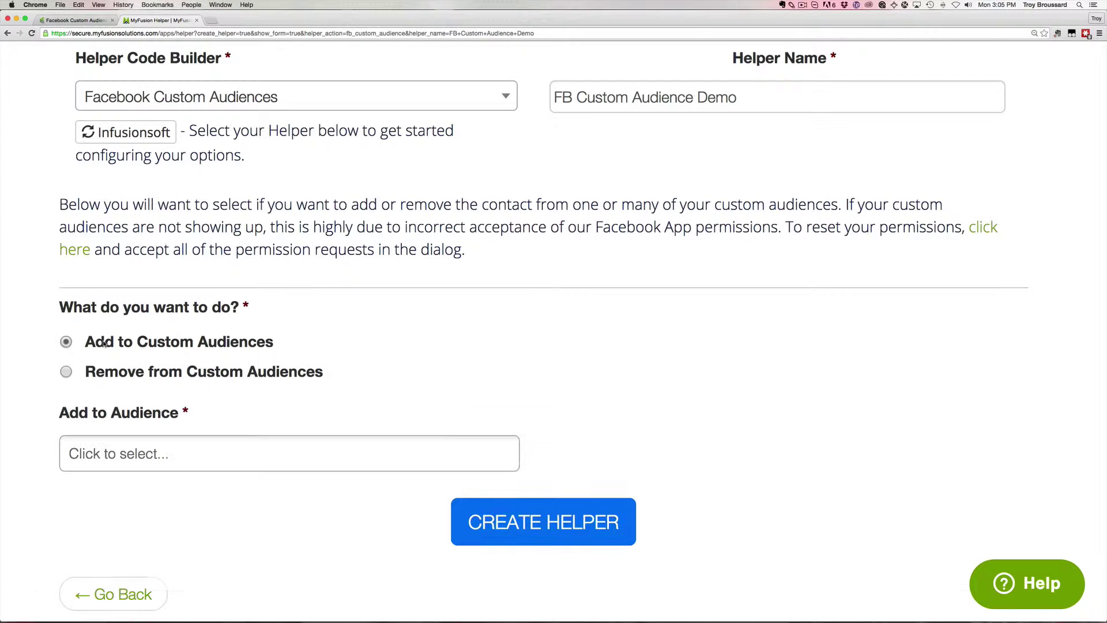
pyautogui.scroll(-3, 513, 296)
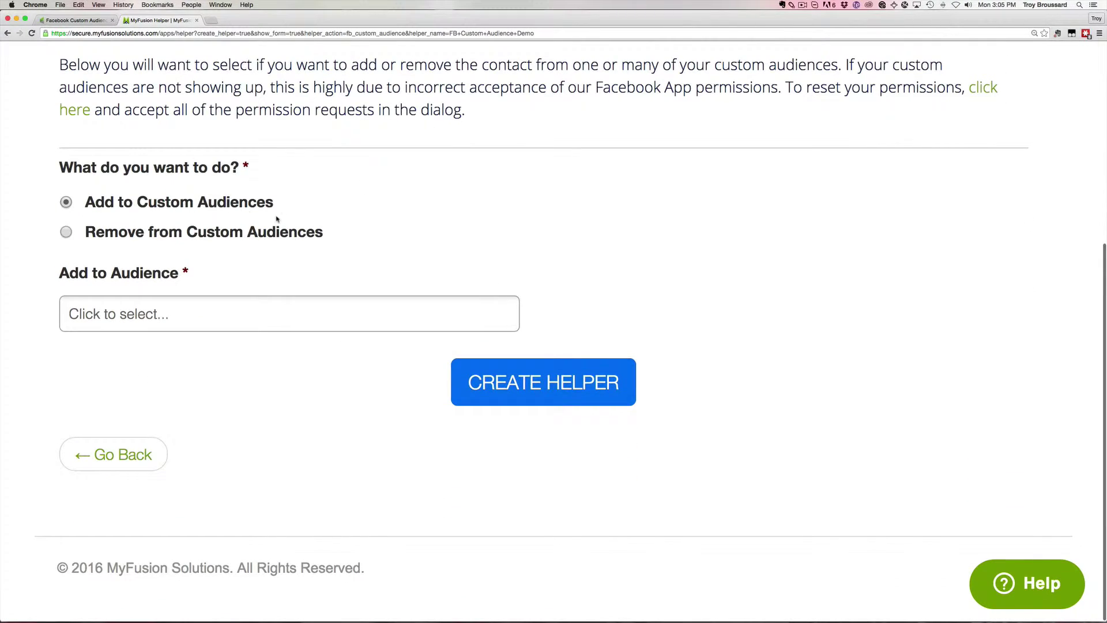
pyautogui.click(252, 309)
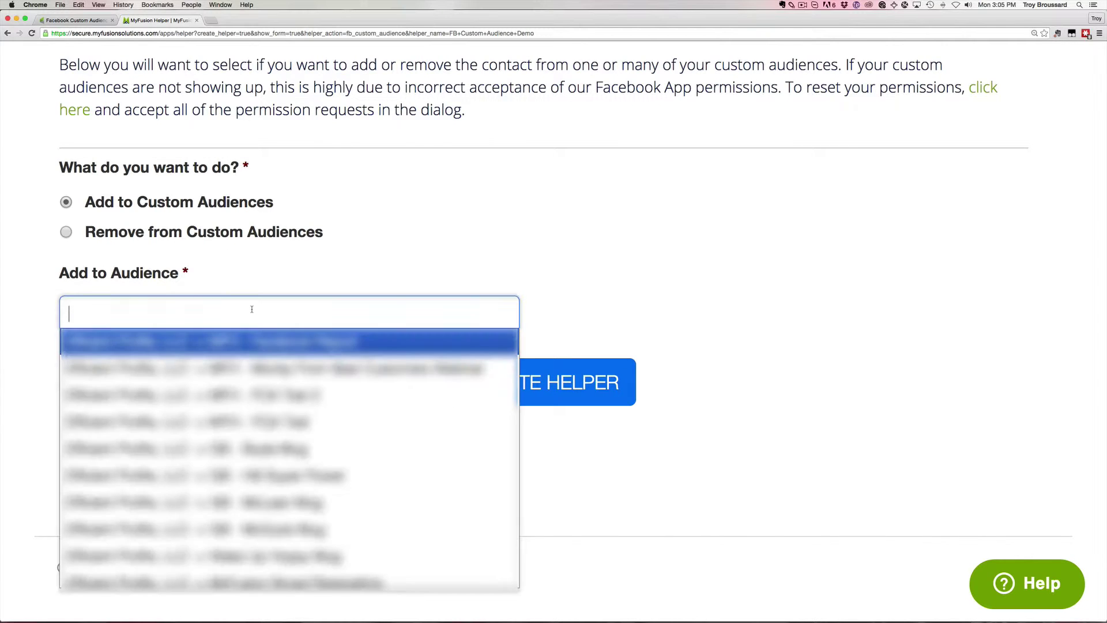
pyautogui.scroll(-5, 280, 459)
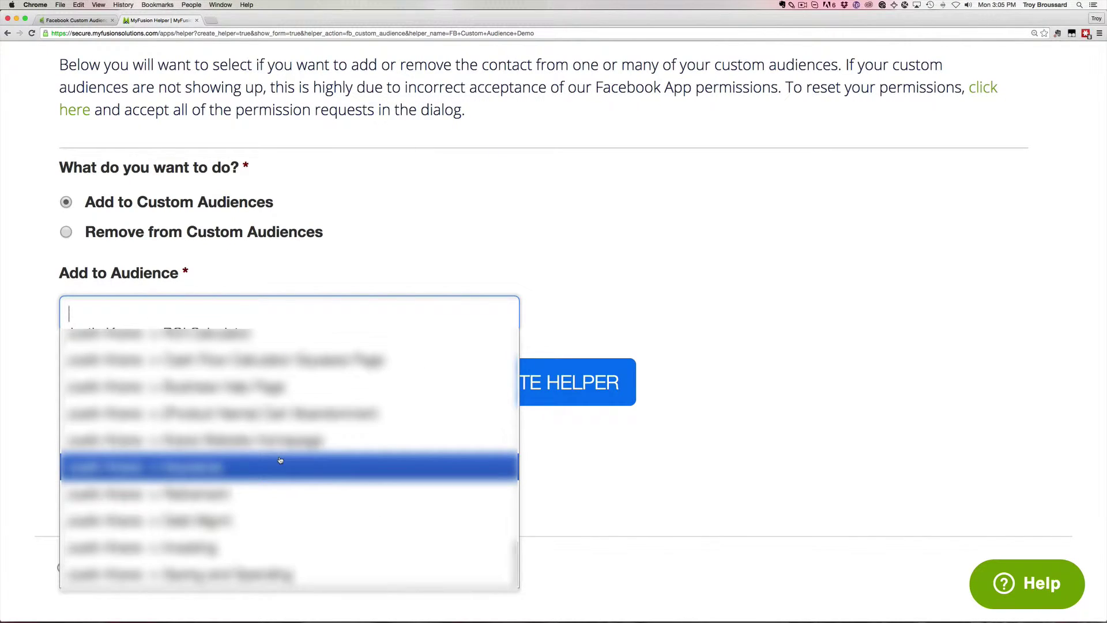
pyautogui.scroll(10, 280, 460)
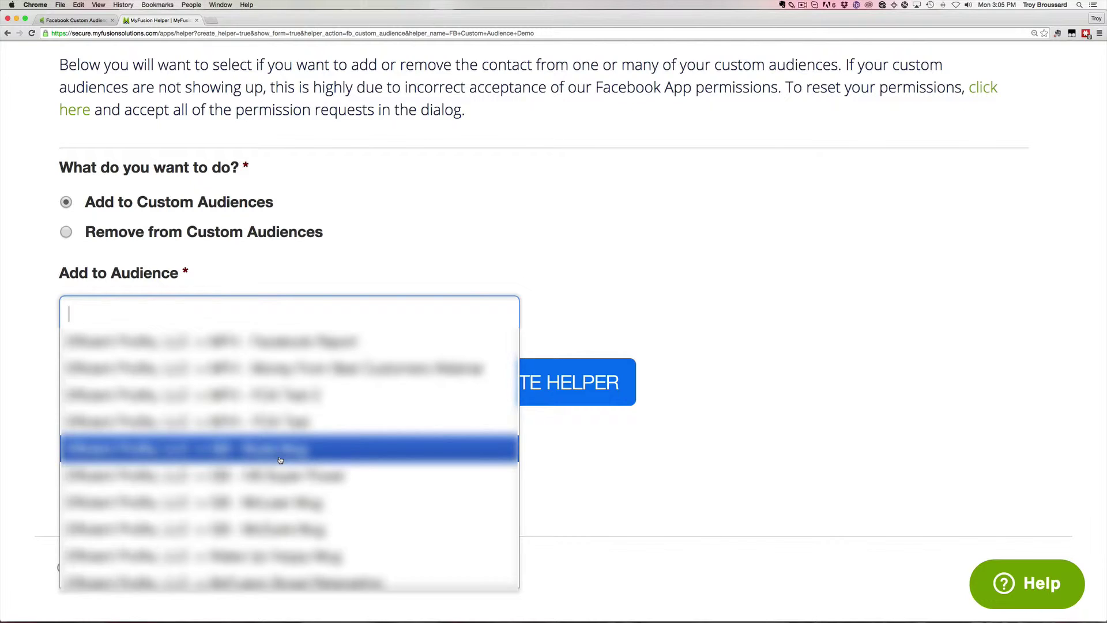
pyautogui.click(344, 259)
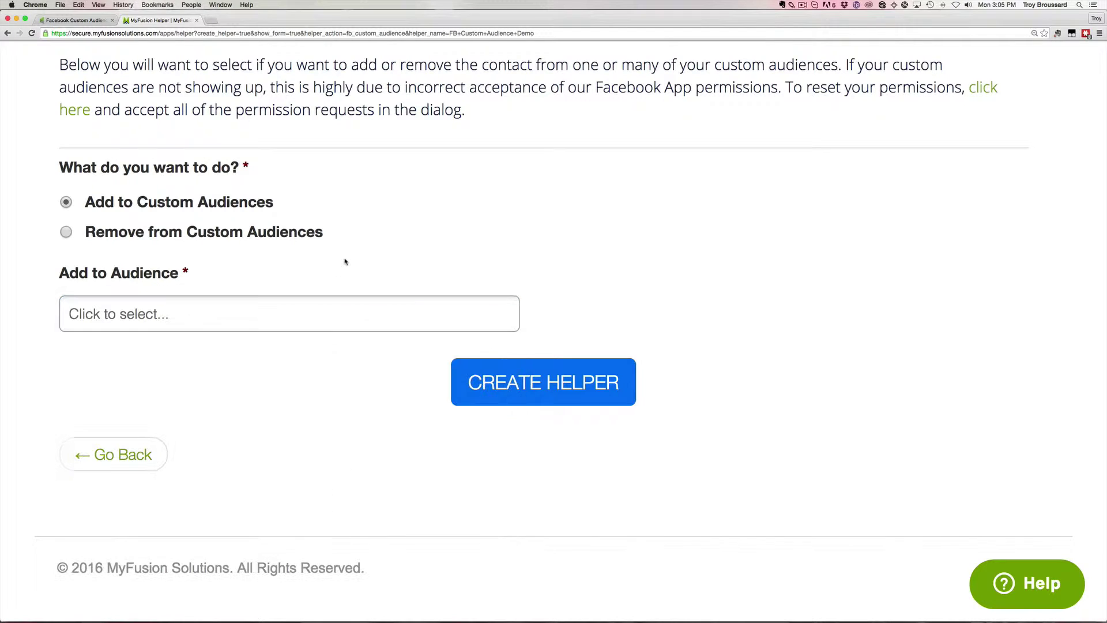
pyautogui.click(133, 236)
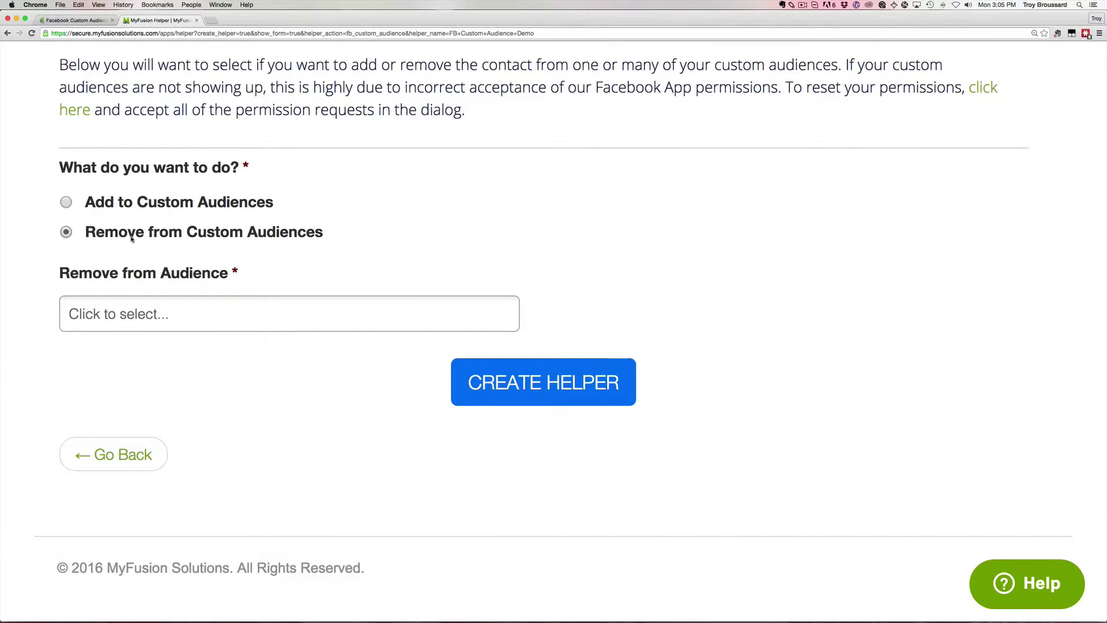
pyautogui.click(123, 206)
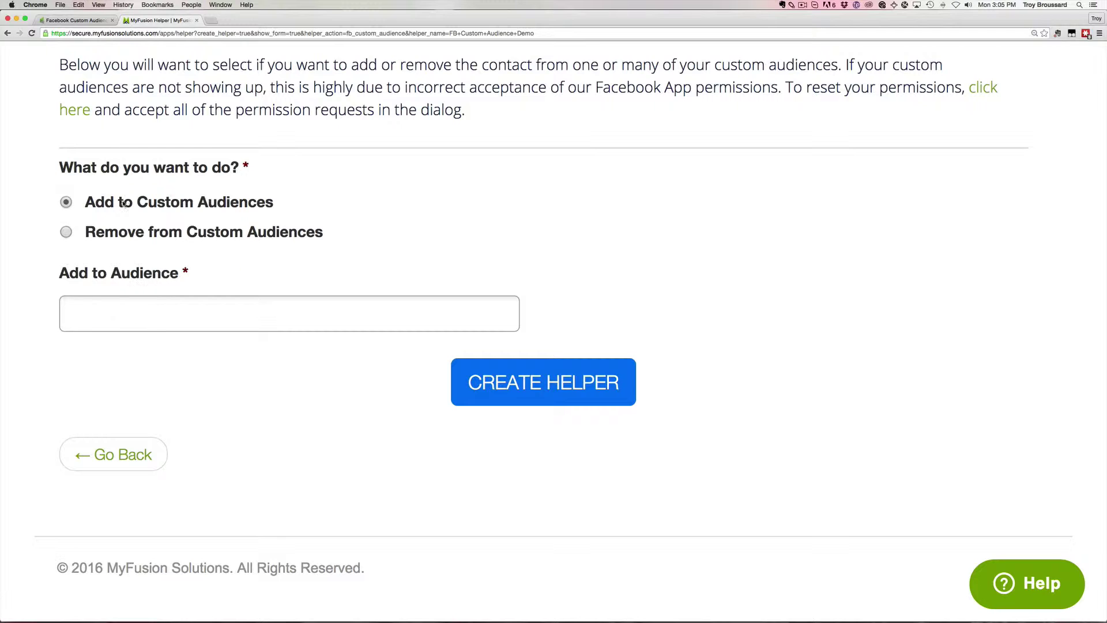
# Search the audiences for 'tb' and add the TB TEST Using FB Helper audience.
pyautogui.click(203, 313)
pyautogui.write('tr')
pyautogui.press('BackSpace')
pyautogui.write('b')
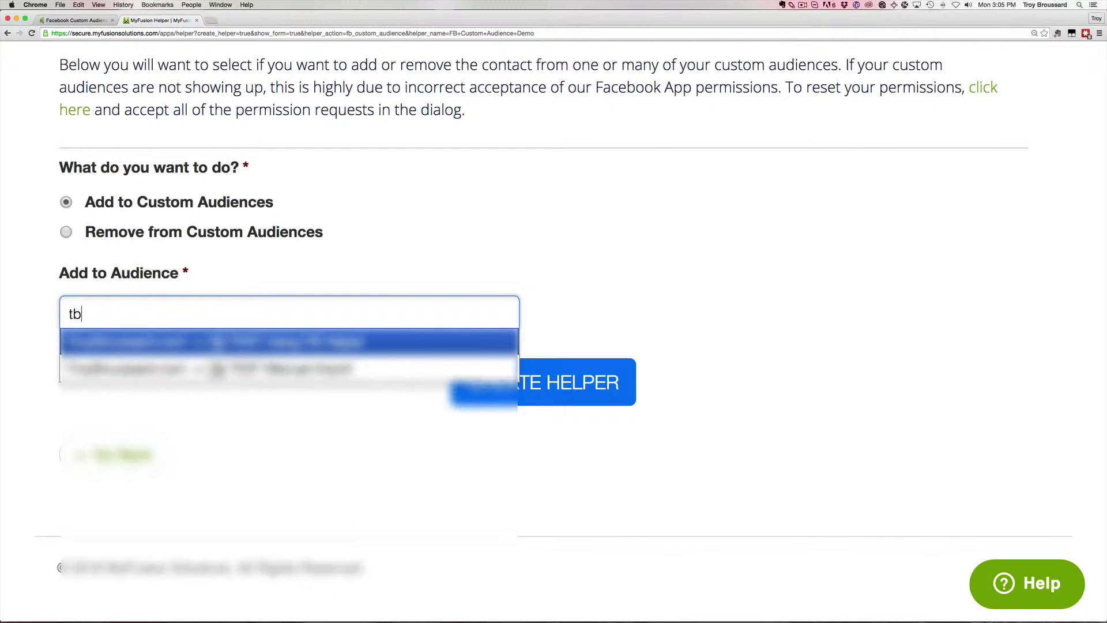
pyautogui.click(342, 346)
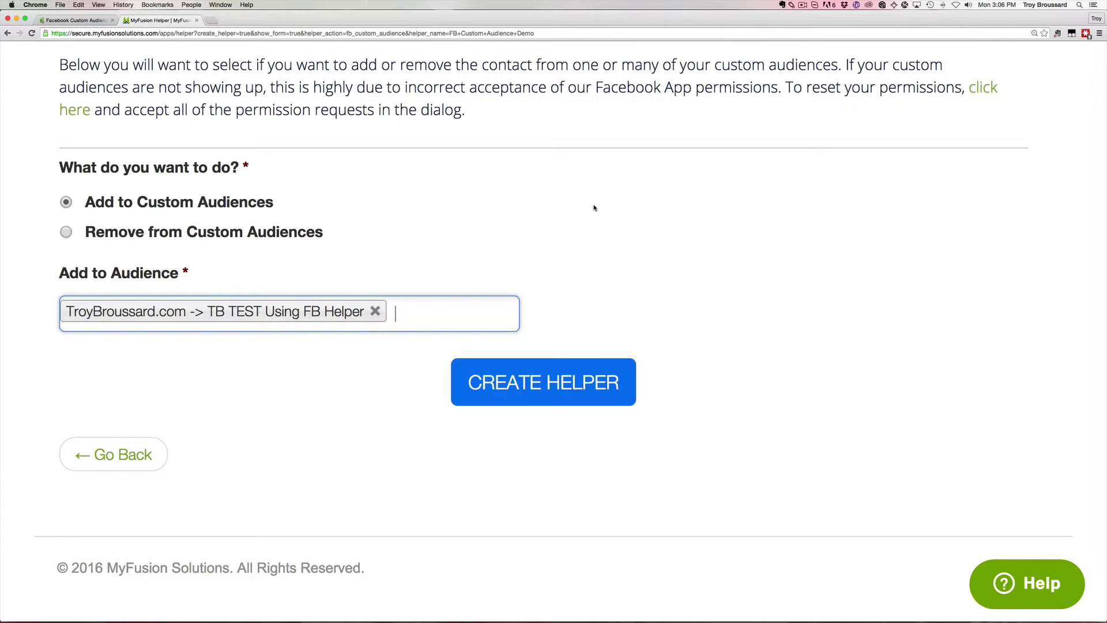
# Create the helper, copy its Infusionsoft link, and return to the Infusionsoft campaign.
pyautogui.click(561, 384)
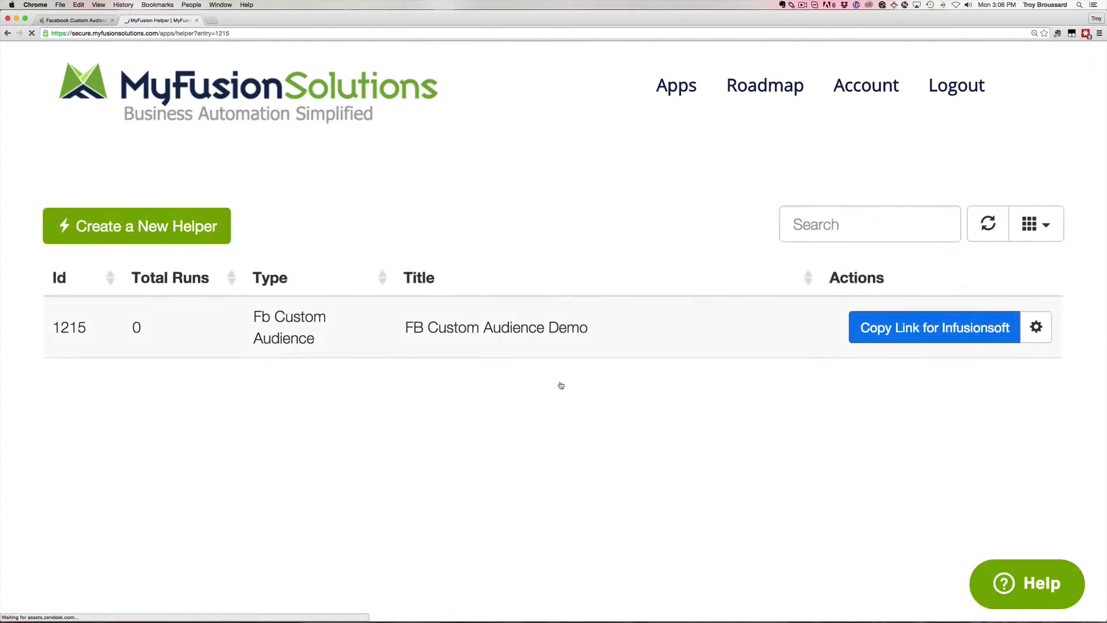
pyautogui.click(929, 335)
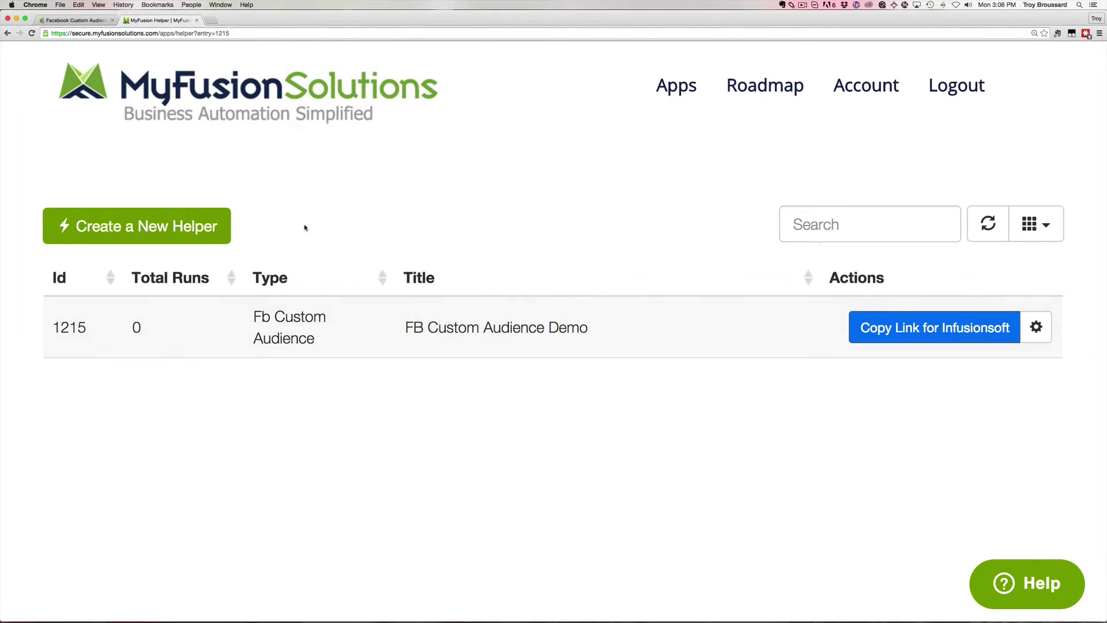
pyautogui.click(72, 21)
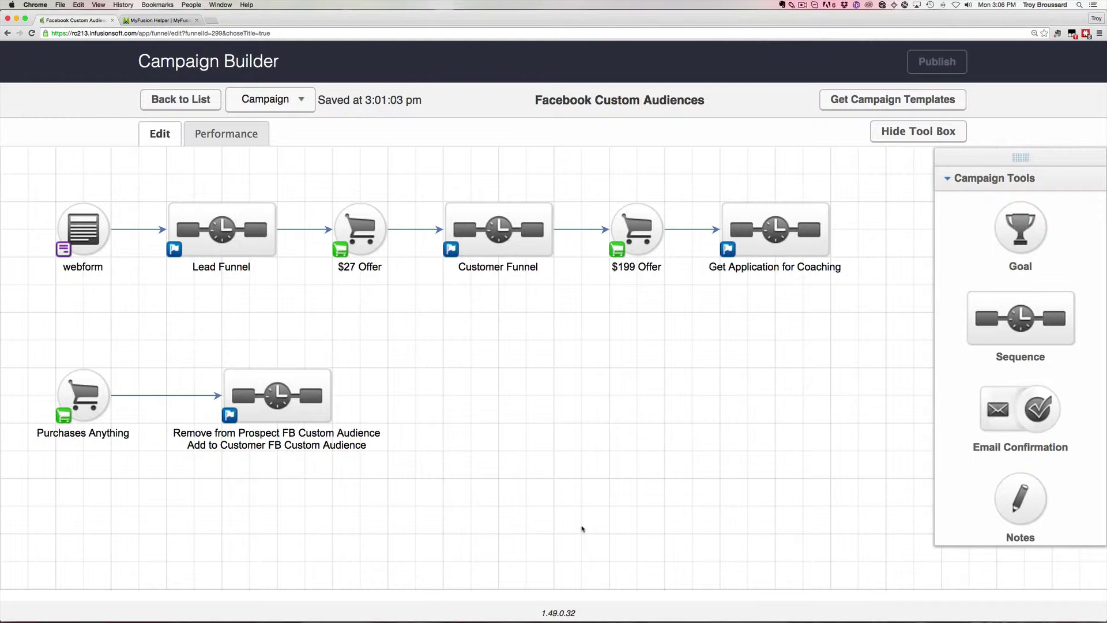
# Hide the Tool Box and zoom the page in to review the Facebook Custom Audiences campaign.
pyautogui.click(938, 132)
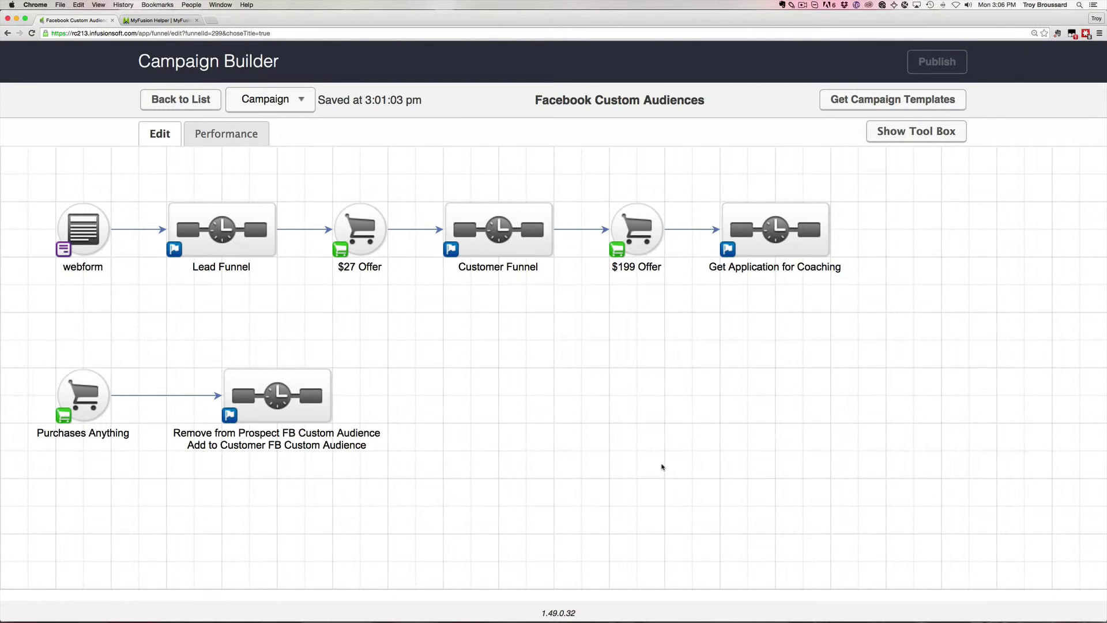
pyautogui.press('super+equal')
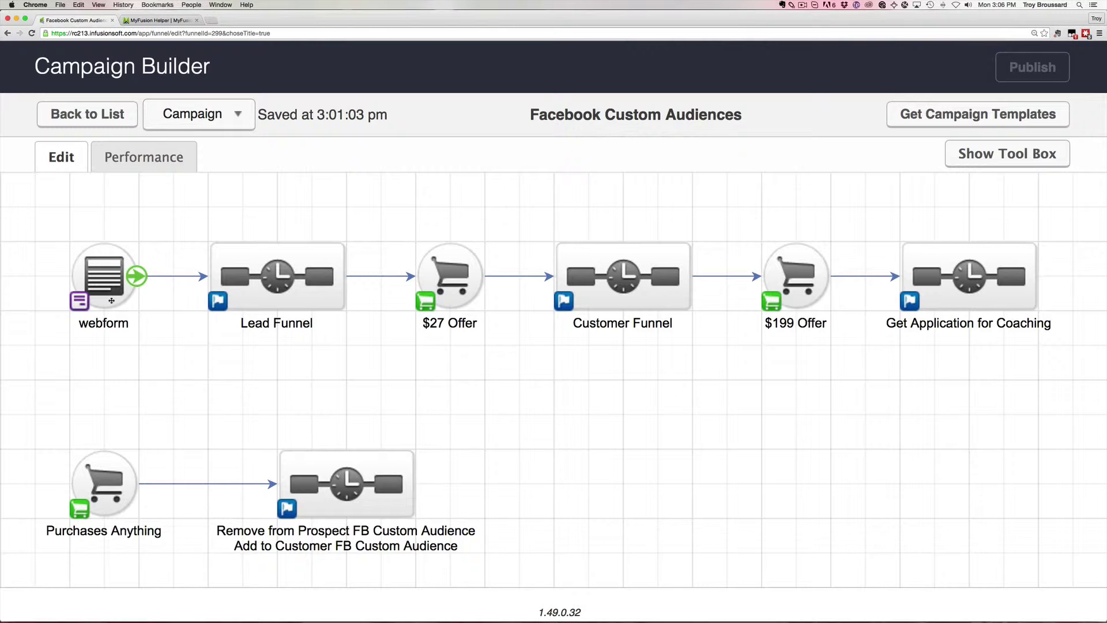
pyautogui.moveTo(321, 304)
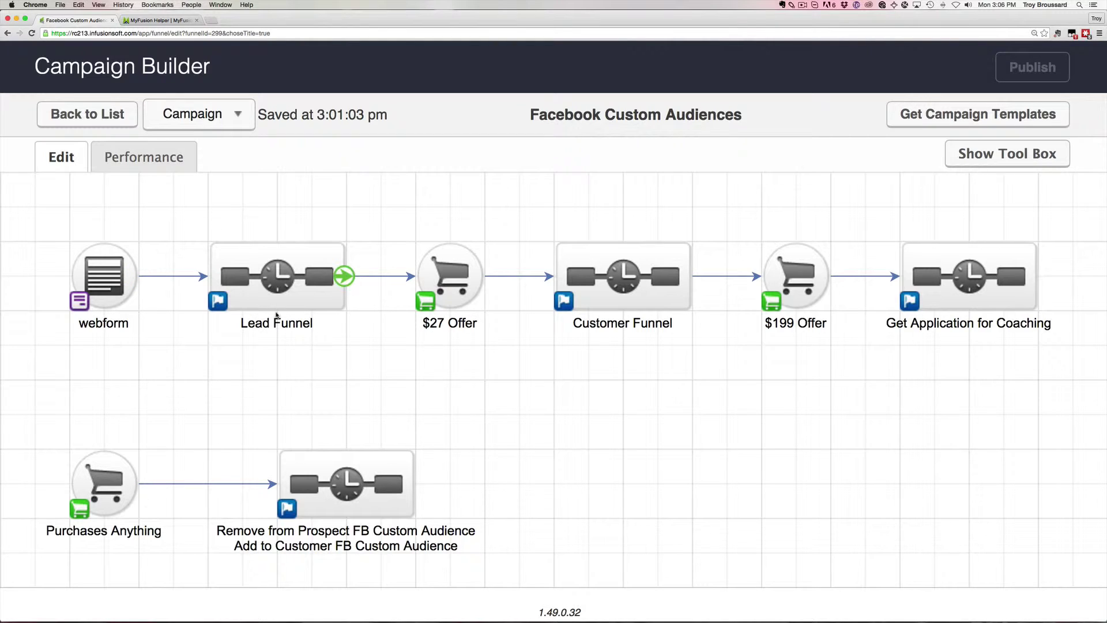
pyautogui.moveTo(464, 280)
pyautogui.moveTo(1001, 290)
pyautogui.moveTo(660, 316)
pyautogui.moveTo(625, 285)
pyautogui.moveTo(37, 415); pyautogui.dragTo(185, 568)
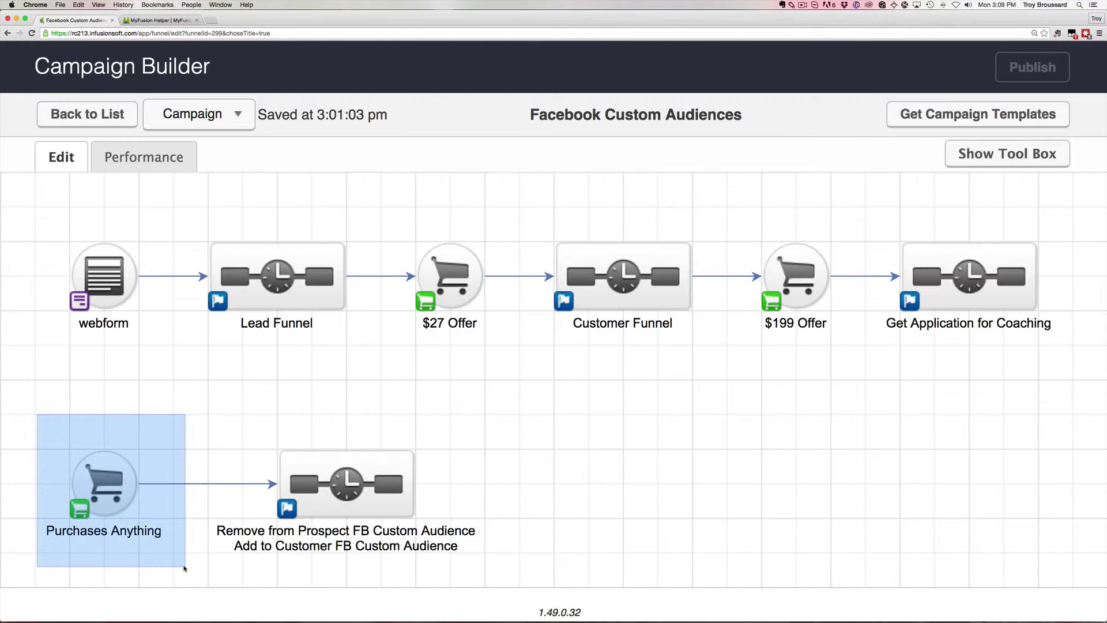
pyautogui.moveTo(185, 568); pyautogui.dragTo(186, 570)
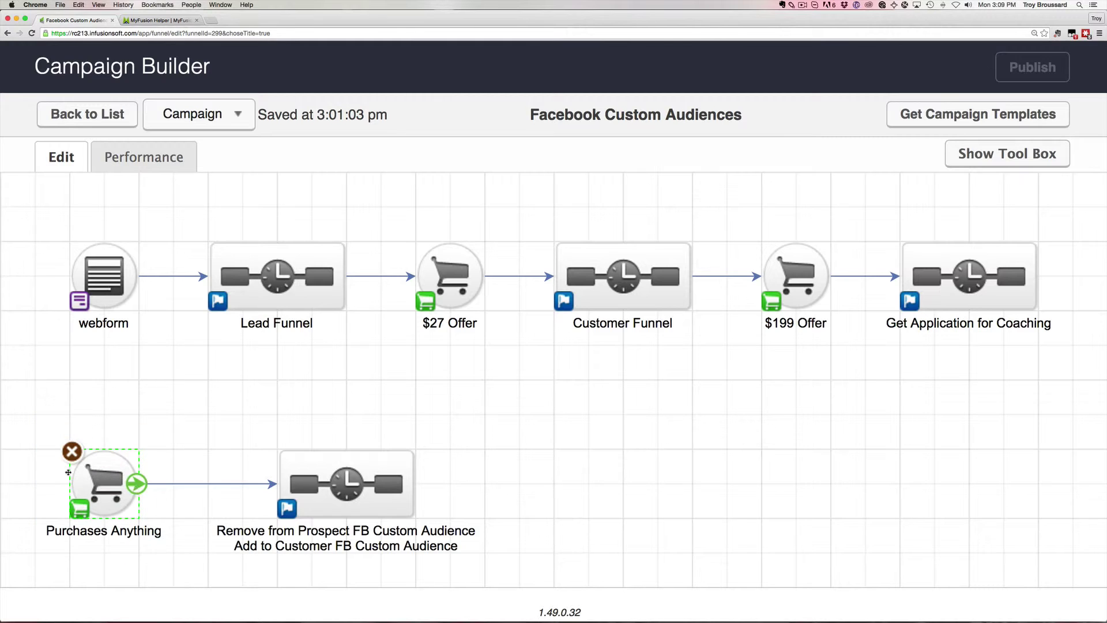
pyautogui.click(123, 415)
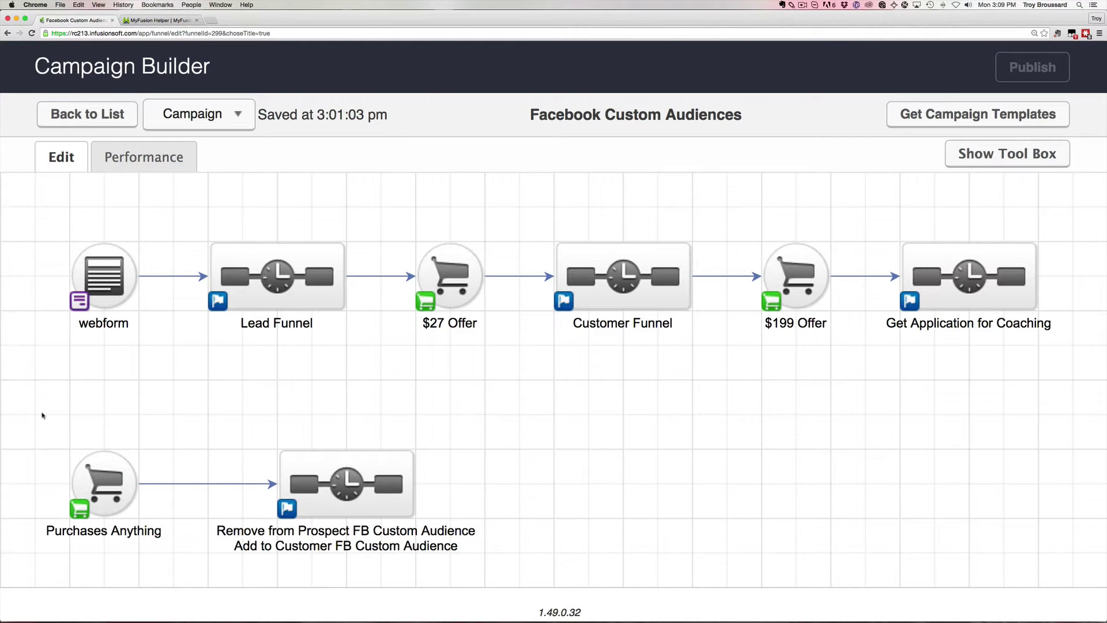
pyautogui.moveTo(108, 484)
pyautogui.moveTo(346, 463)
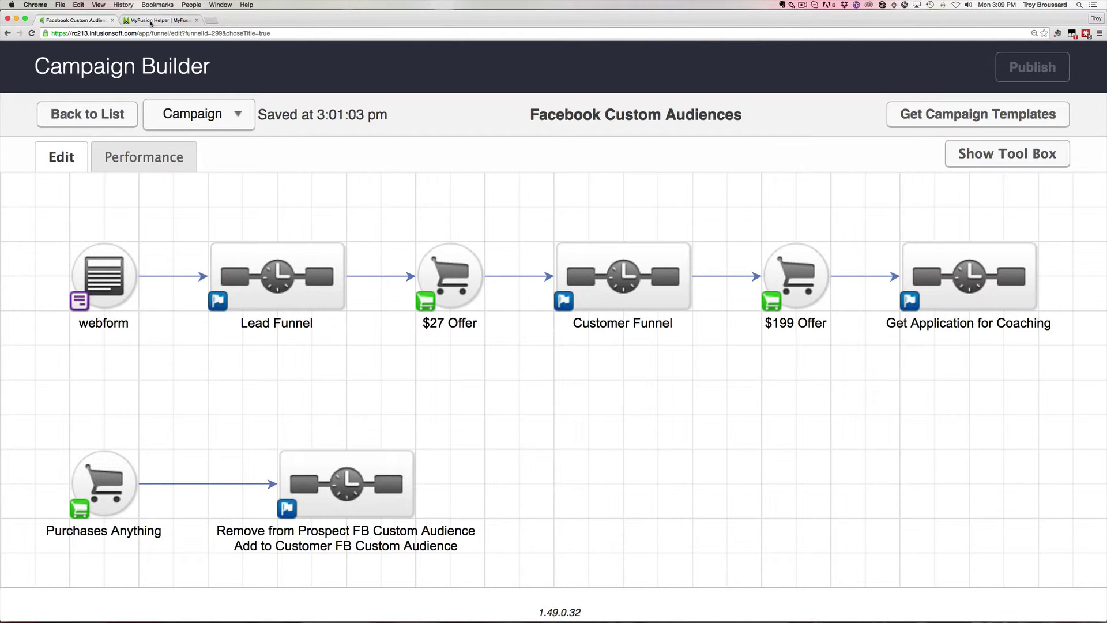
# Copy the FB Custom Audience Demo helper's Infusionsoft link from MyFusion Helper.
pyautogui.click(155, 20)
pyautogui.click(897, 341)
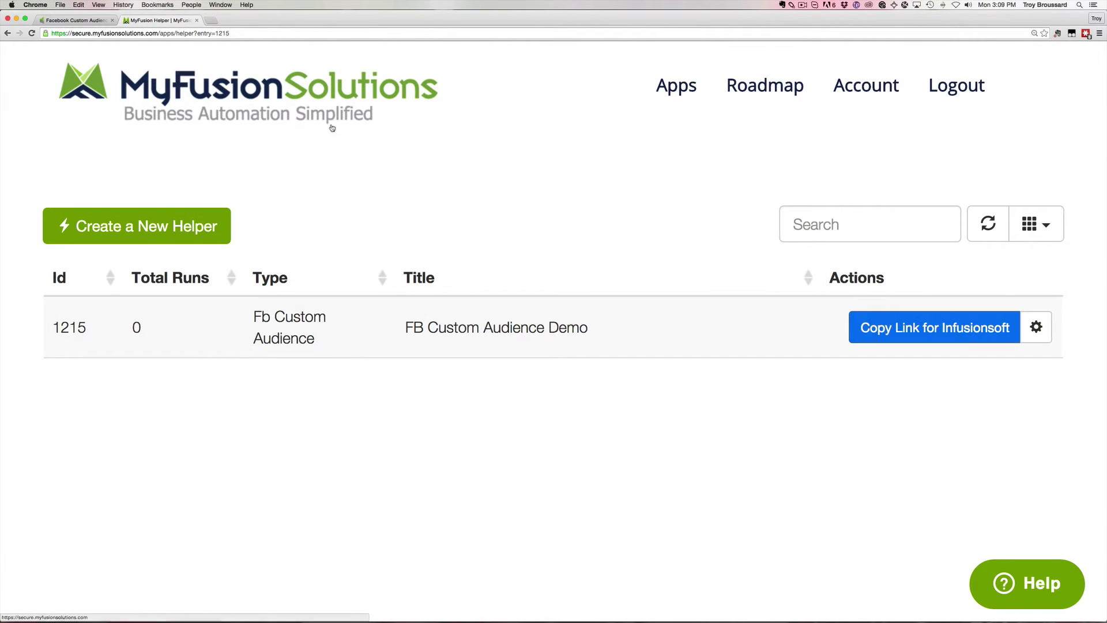
pyautogui.click(96, 21)
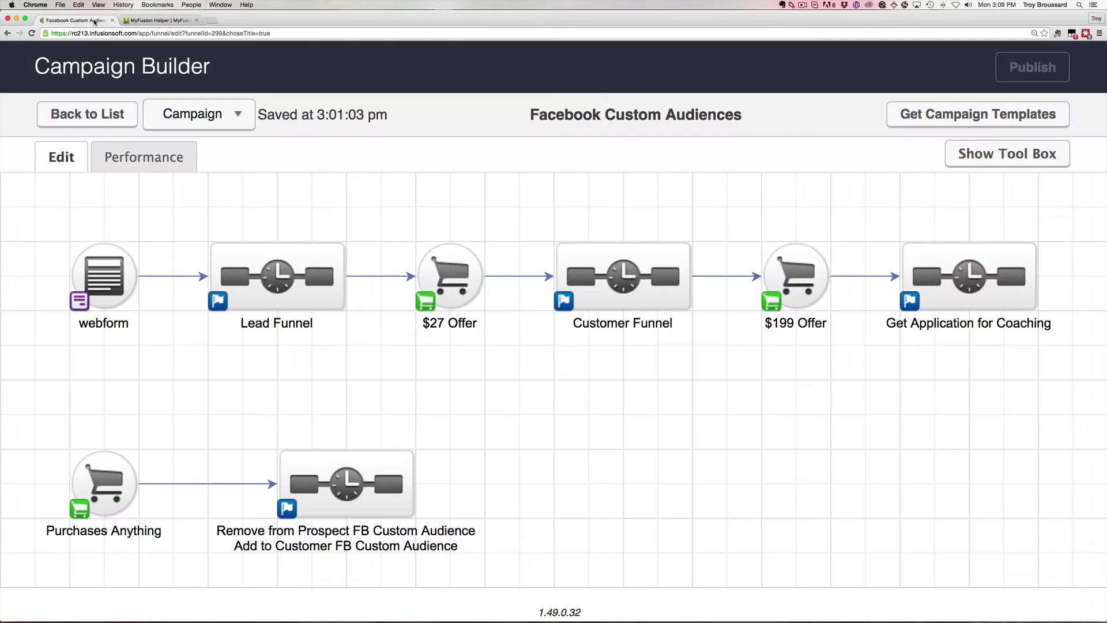
# Paste the helper link as the Lead Funnel HTTP Post's POST URL and mark it Ready.
pyautogui.doubleClick(290, 289)
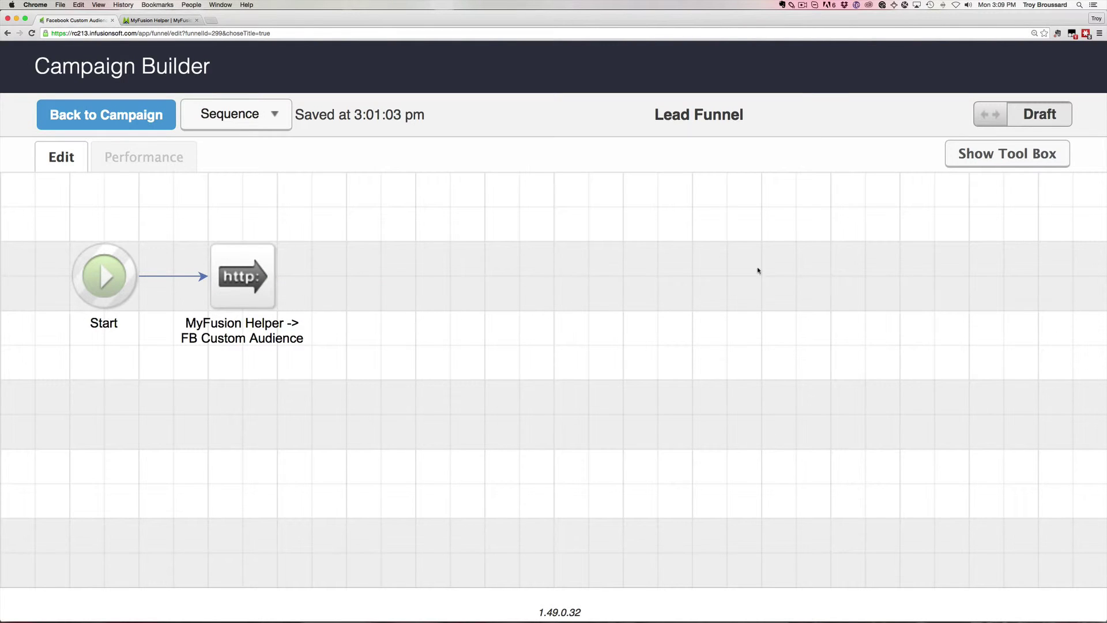
pyautogui.moveTo(250, 293)
pyautogui.doubleClick(250, 273)
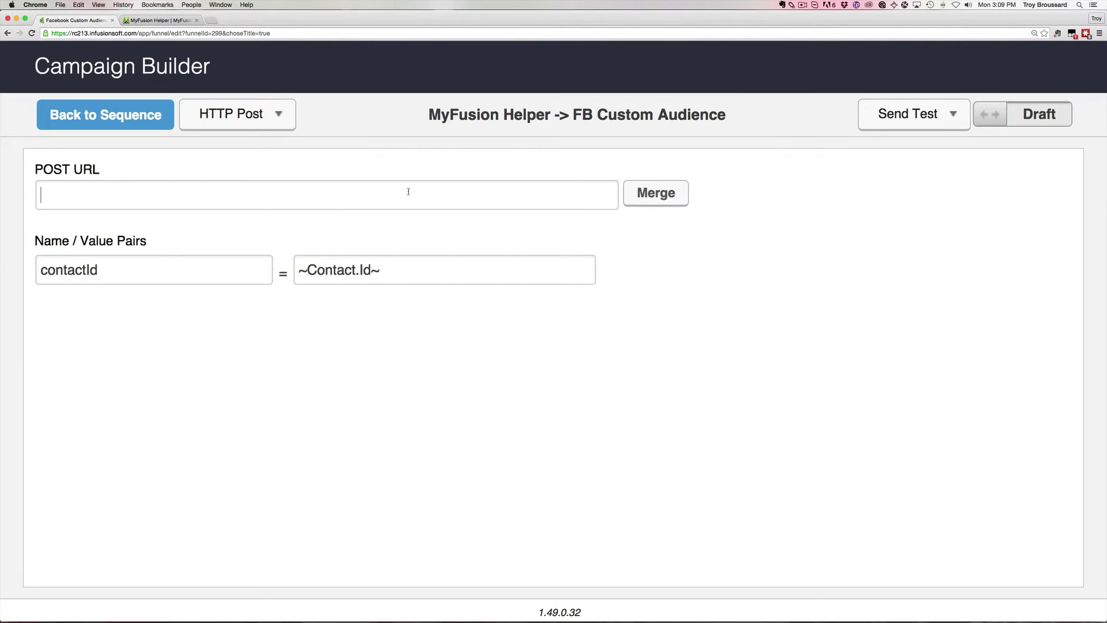
pyautogui.click(408, 191)
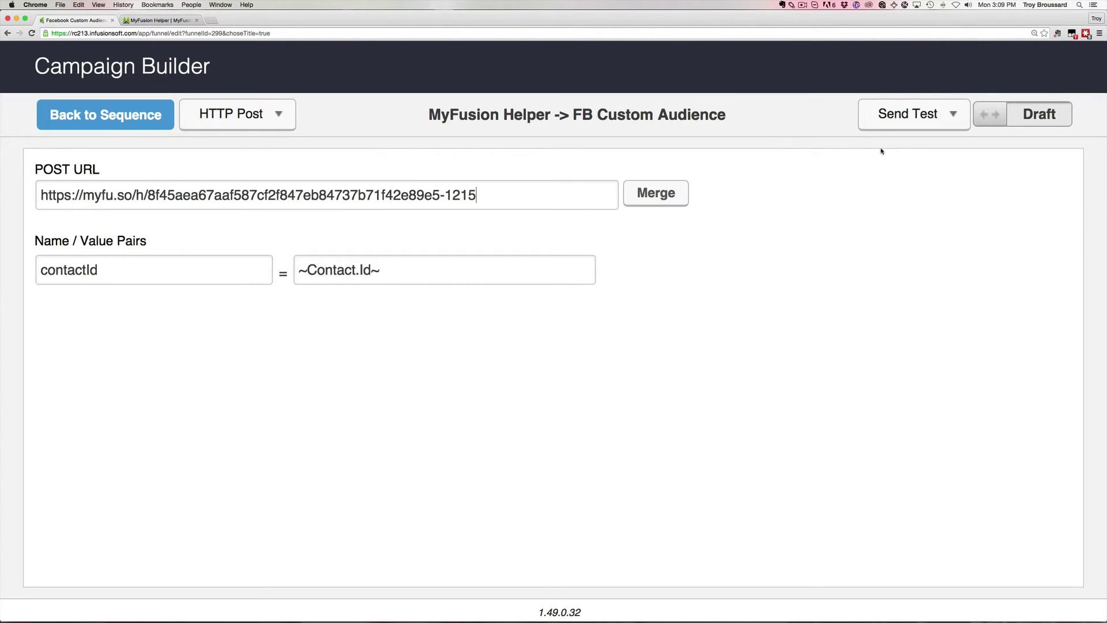
pyautogui.click(986, 125)
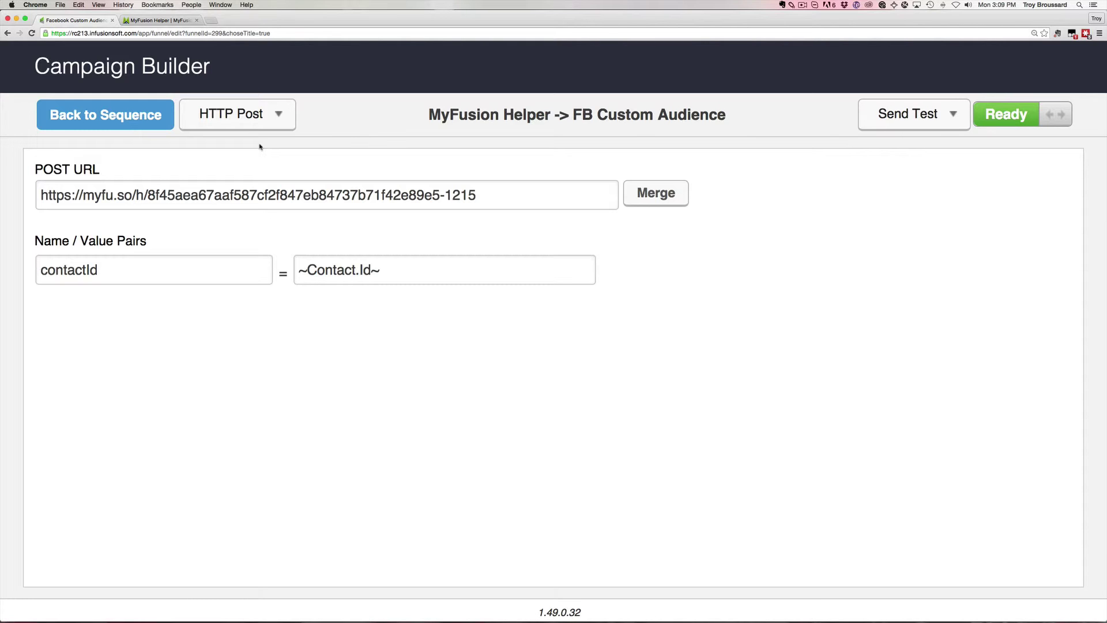
pyautogui.click(126, 126)
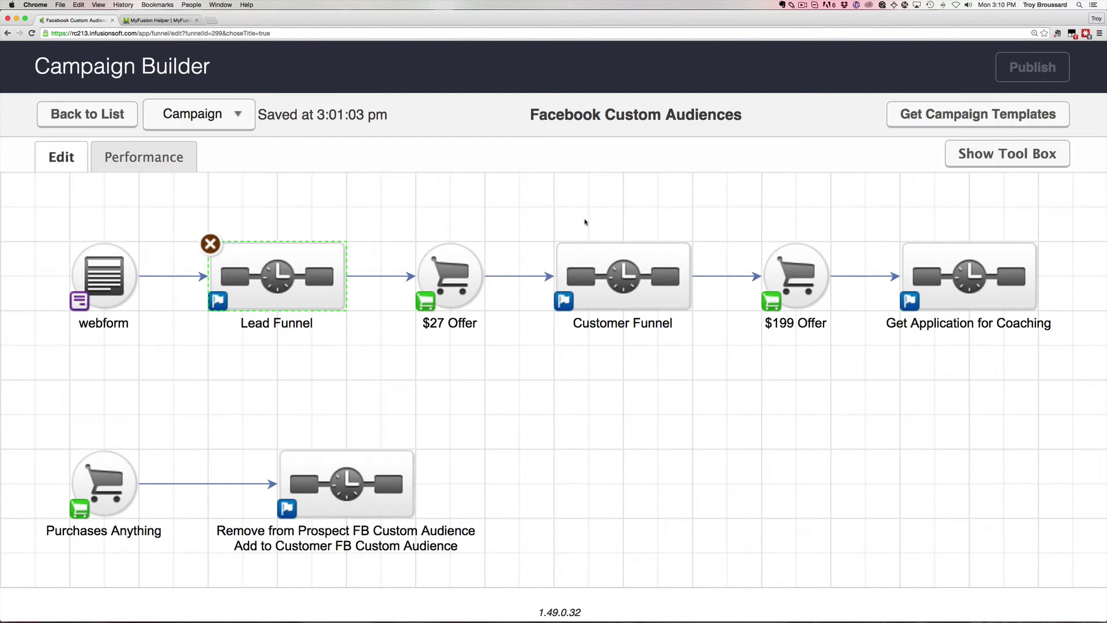
# Add a Delay Timer after the Lead Funnel HTTP Post and connect a duplicated HTTP Post.
pyautogui.doubleClick(328, 277)
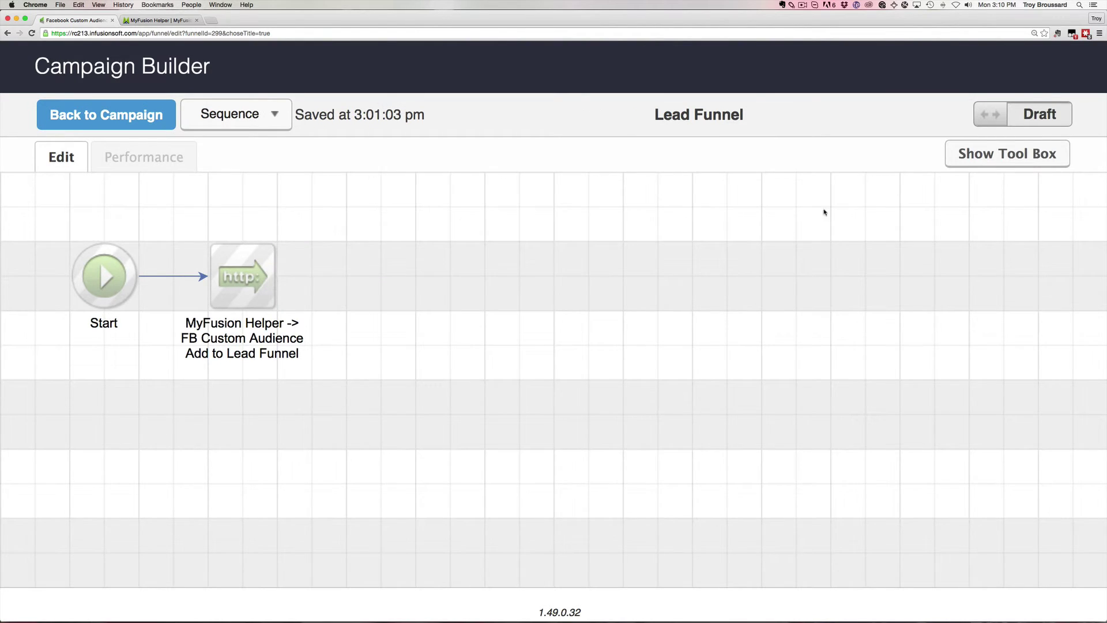
pyautogui.click(976, 156)
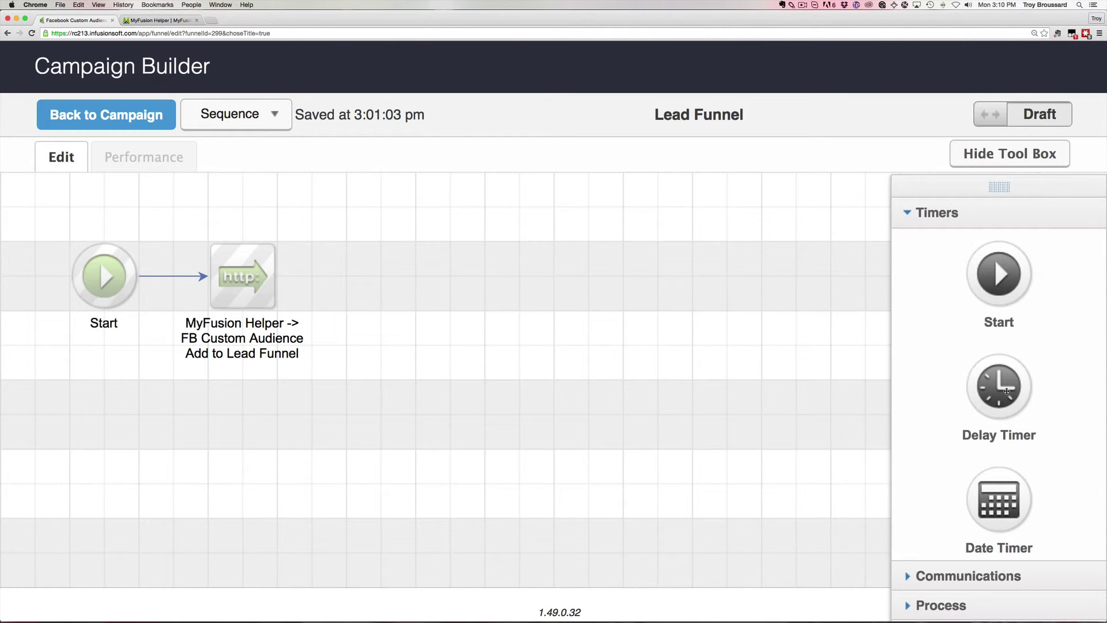
pyautogui.moveTo(1006, 391); pyautogui.dragTo(382, 277)
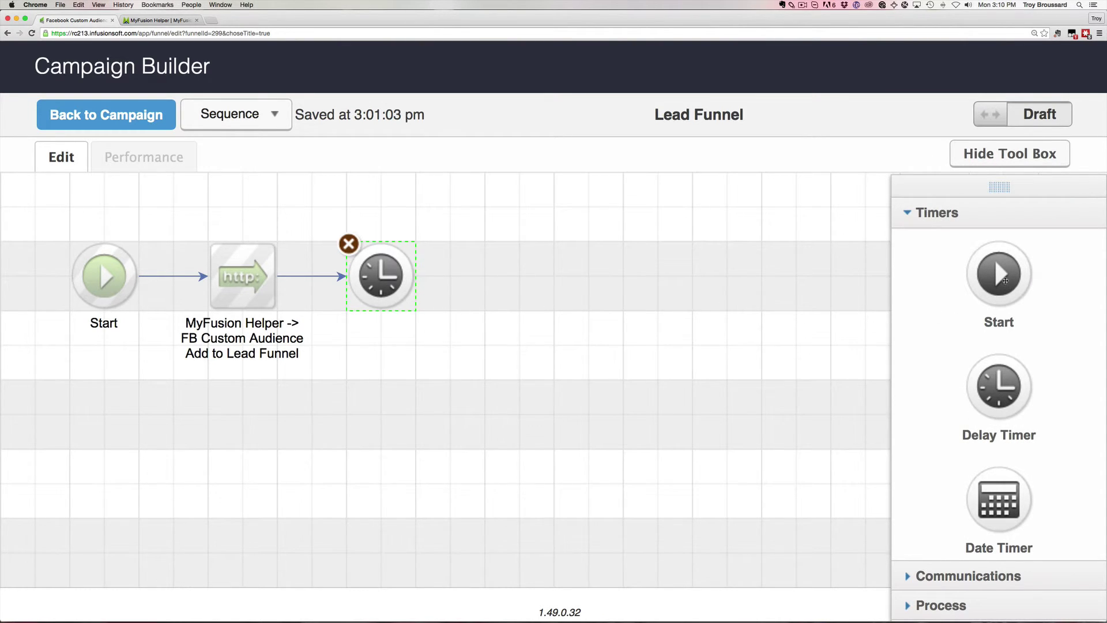
pyautogui.click(937, 225)
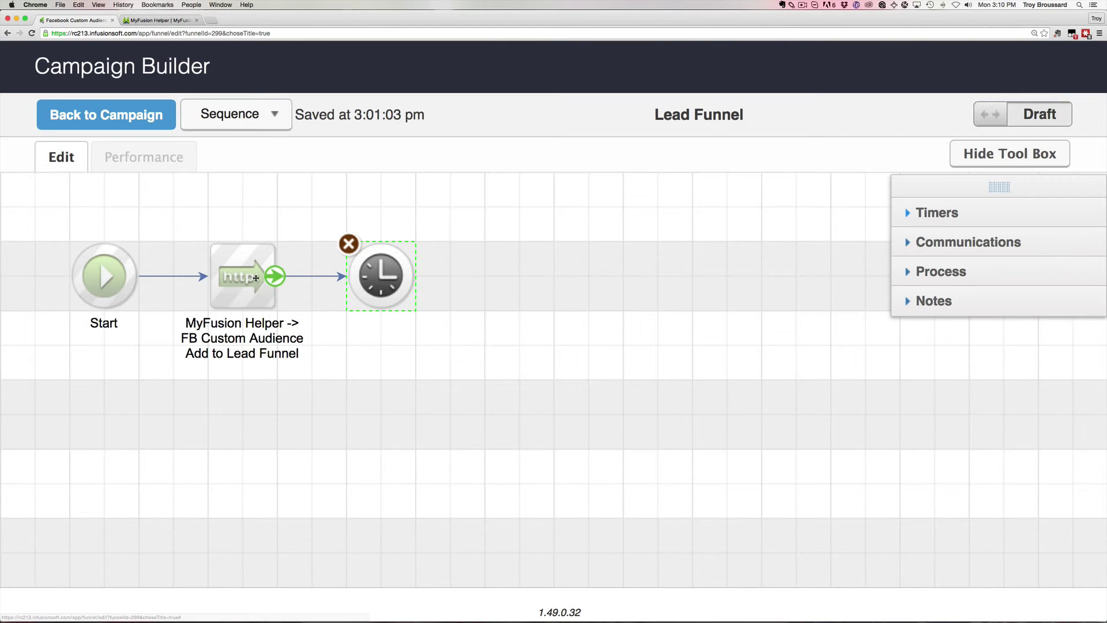
pyautogui.moveTo(256, 278); pyautogui.dragTo(534, 275)
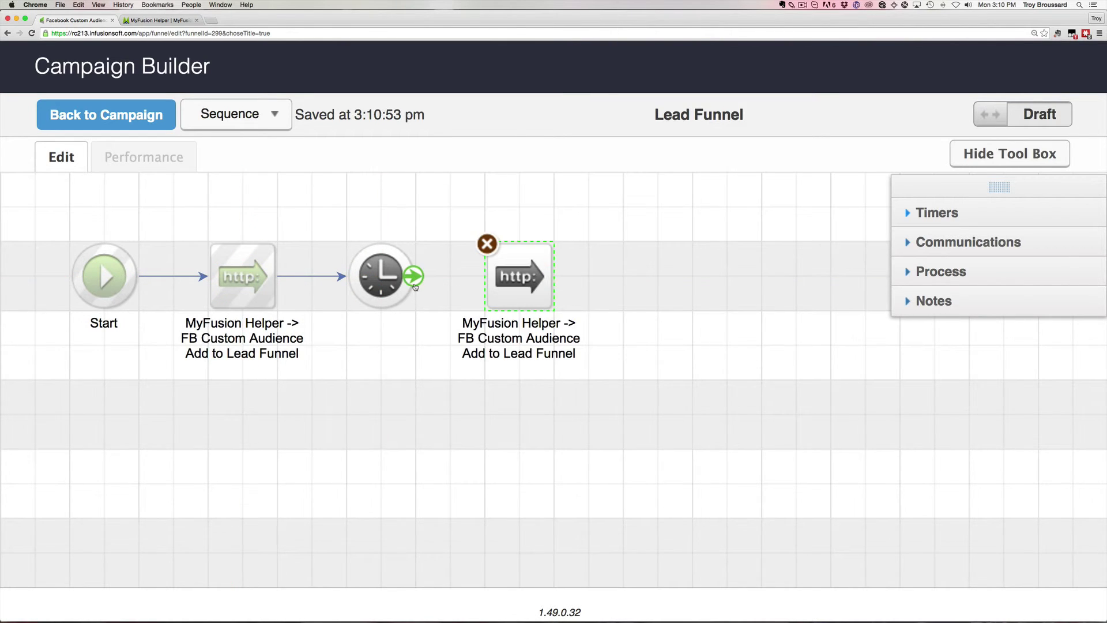
pyautogui.moveTo(413, 276); pyautogui.dragTo(516, 277)
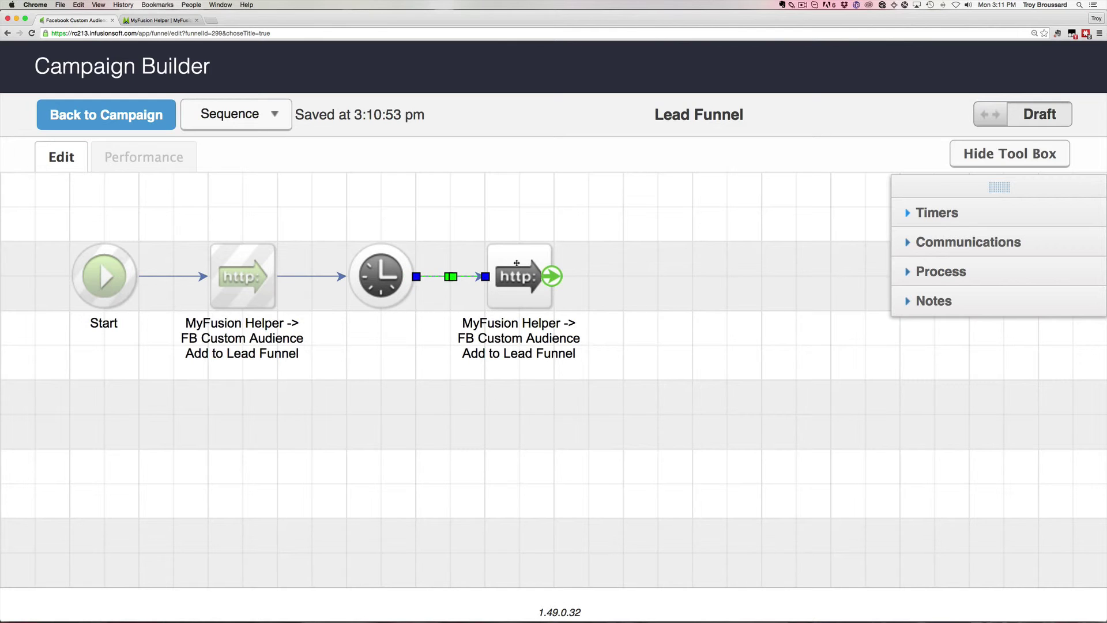
# Delete the duplicated HTTP Post and select the delay timer for removal.
pyautogui.click(517, 263)
pyautogui.click(482, 243)
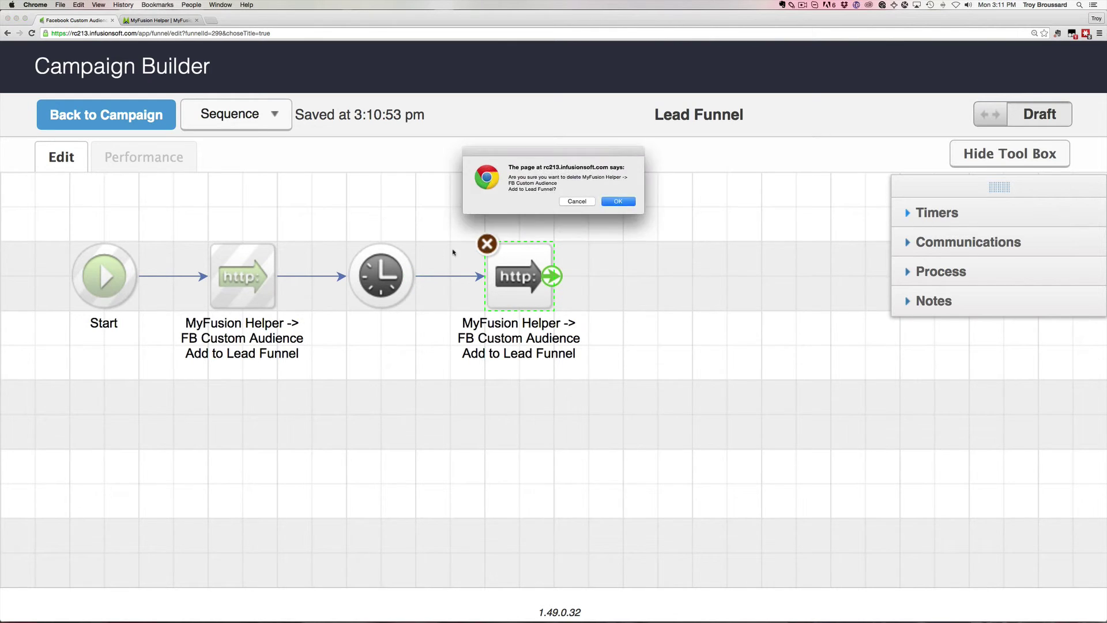
pyautogui.click(619, 201)
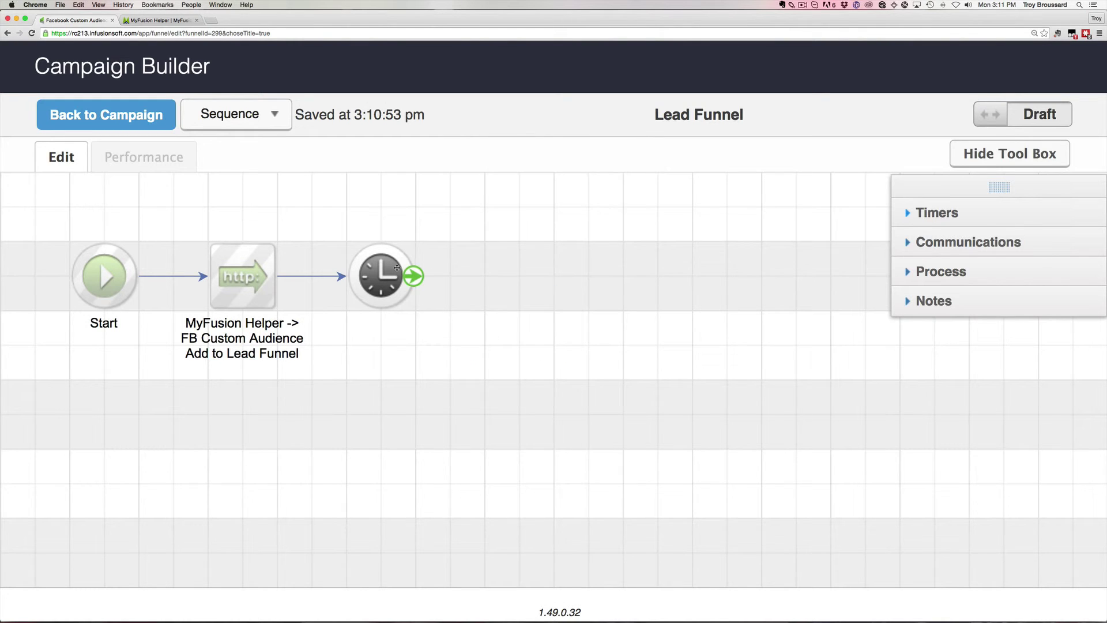
pyautogui.click(393, 268)
pyautogui.click(349, 246)
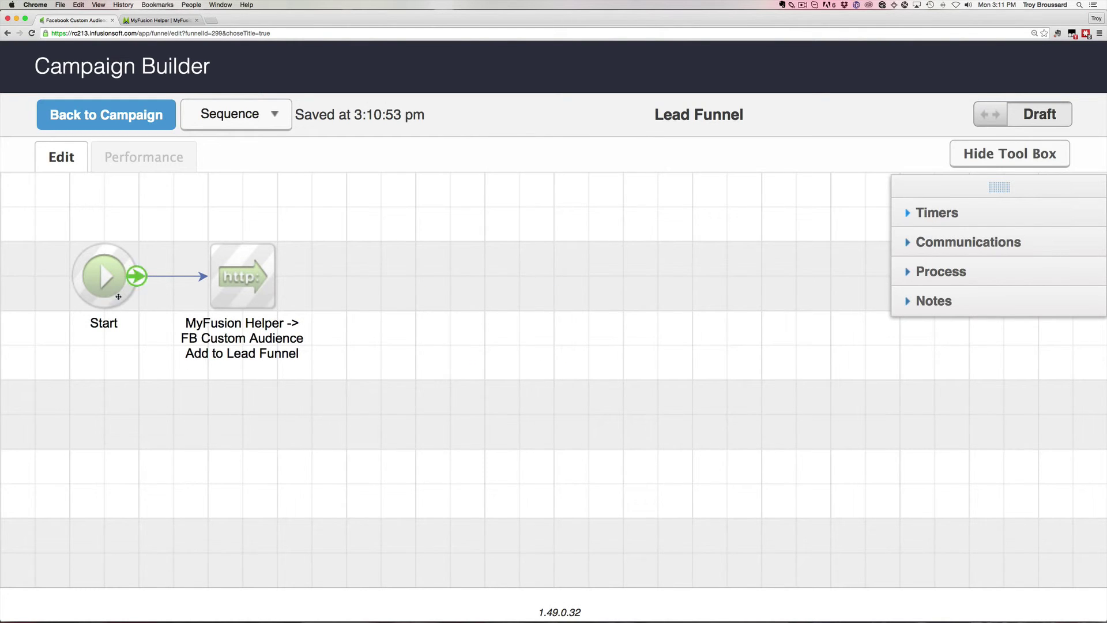